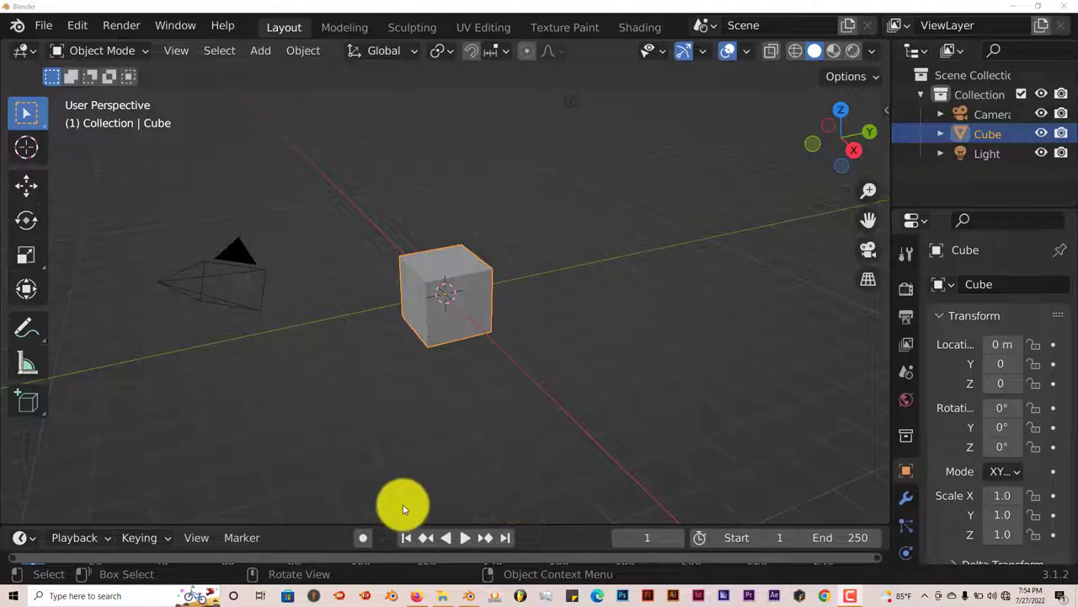
Switch to the free Engine generator product page on Gumroad in Firefox
left_click(416, 596)
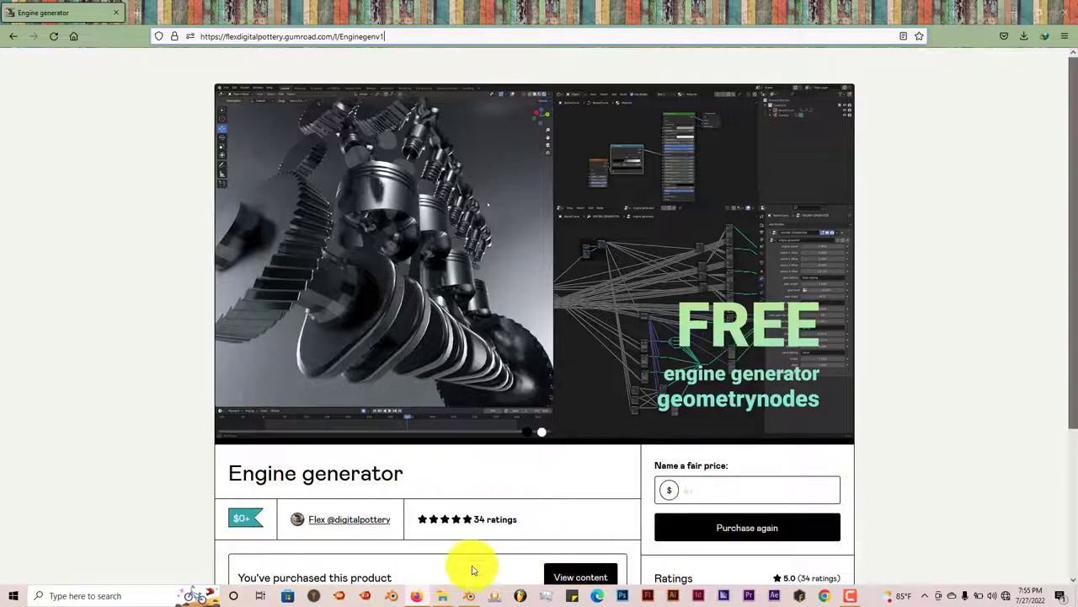
Bring up the downloaded engine generator folder in File Explorer
left_click(443, 595)
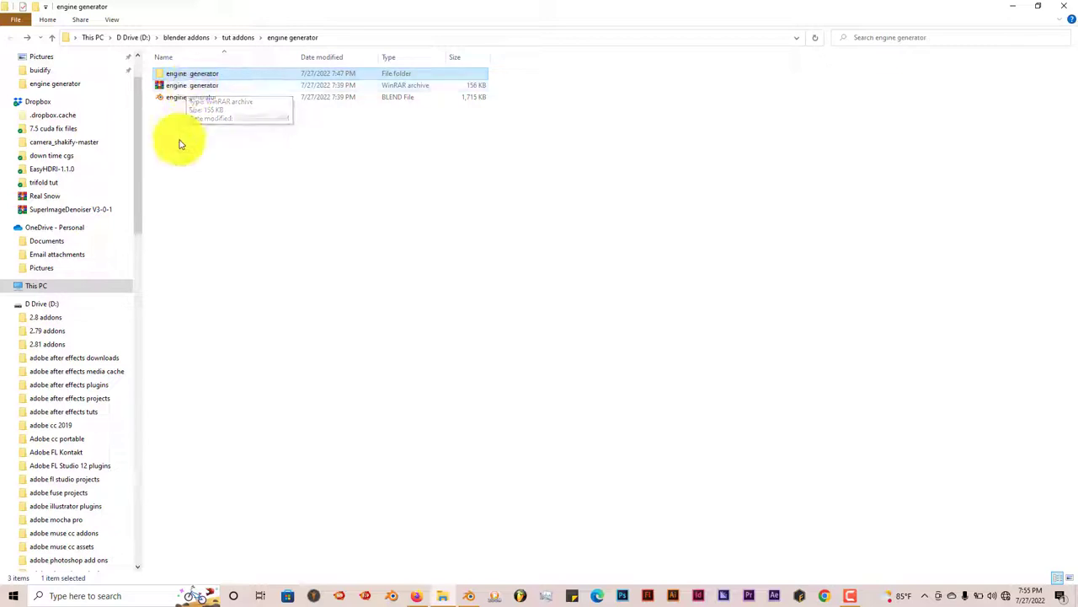
Enter the extracted engine generator folder to reveal its BLEND file, then minimize Explorer
double_click(193, 76)
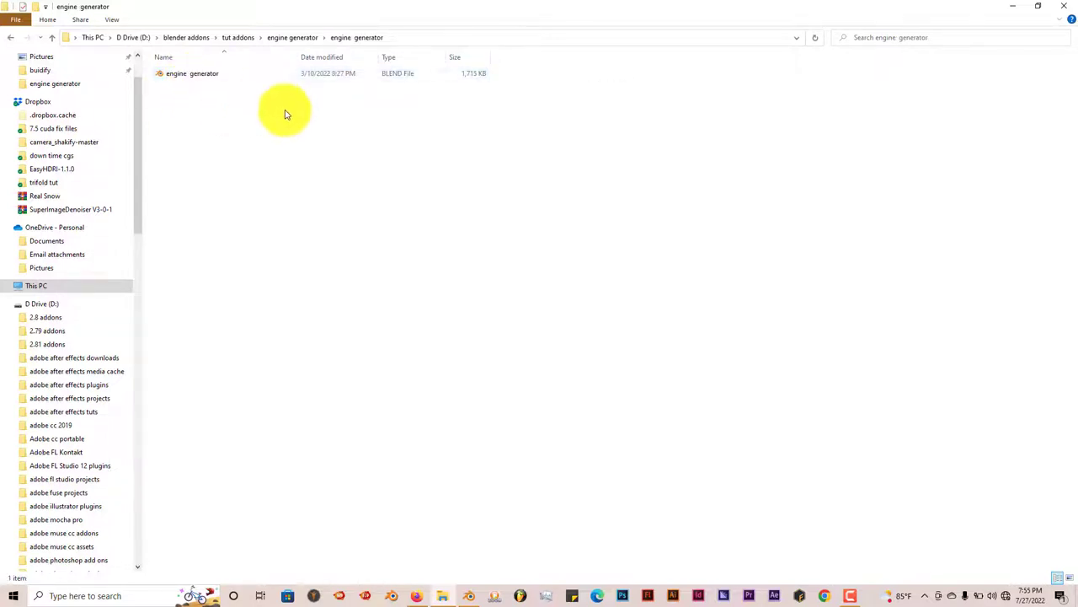
left_click(1010, 7)
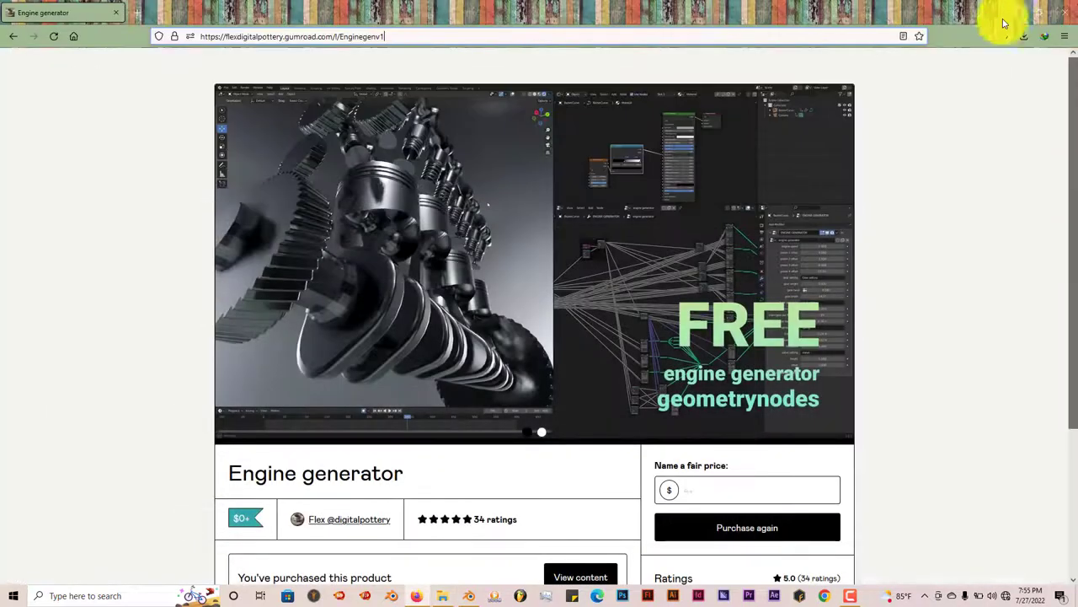
Start File > Open in Blender and copy the engine generator folder path from Explorer
left_click(469, 596)
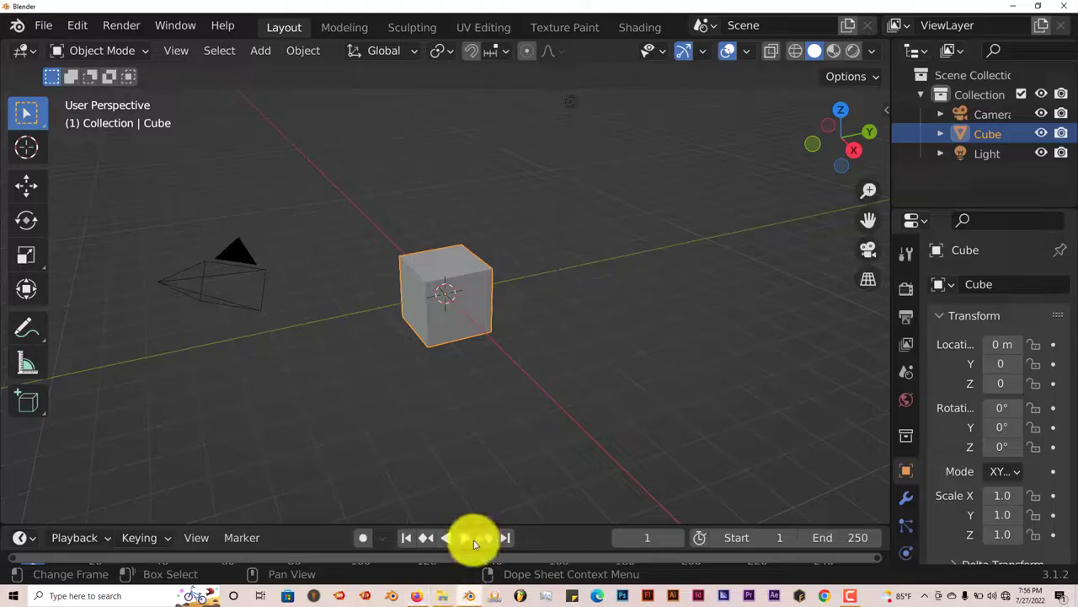
left_click(46, 27)
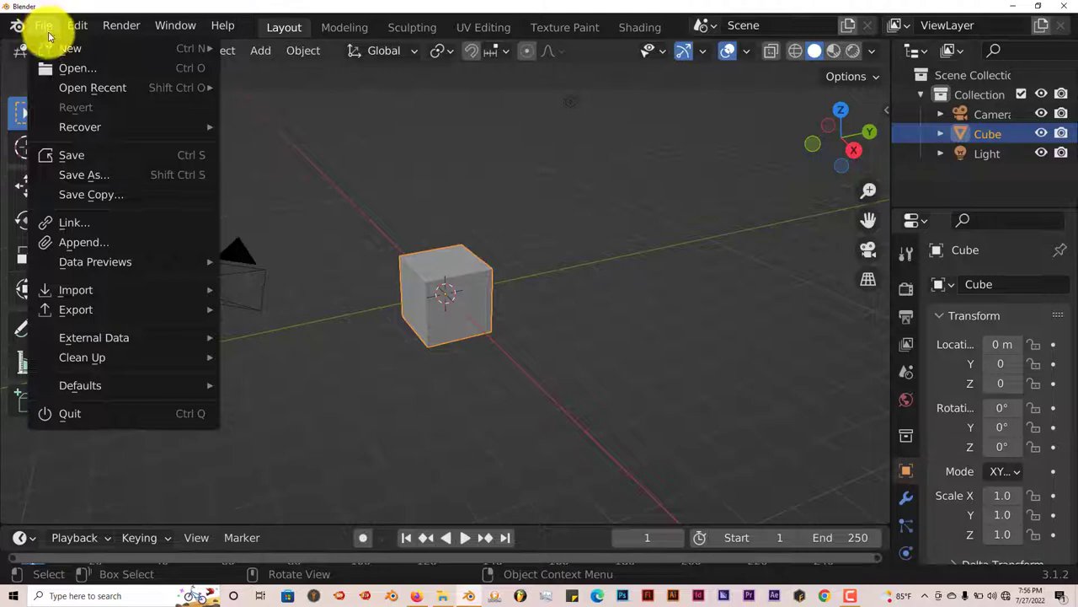
left_click(78, 72)
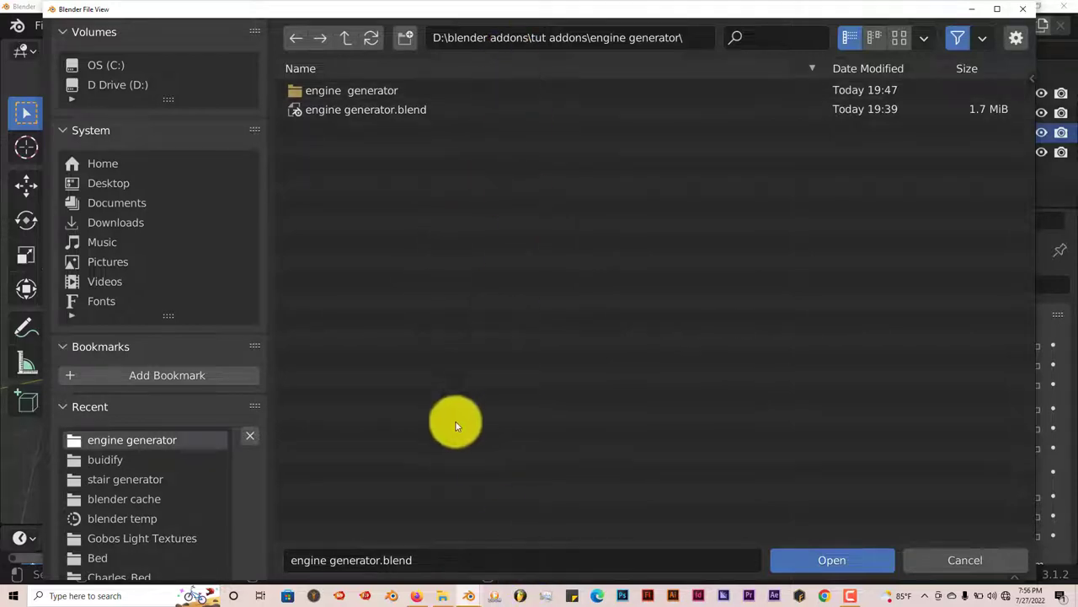
left_click(446, 600)
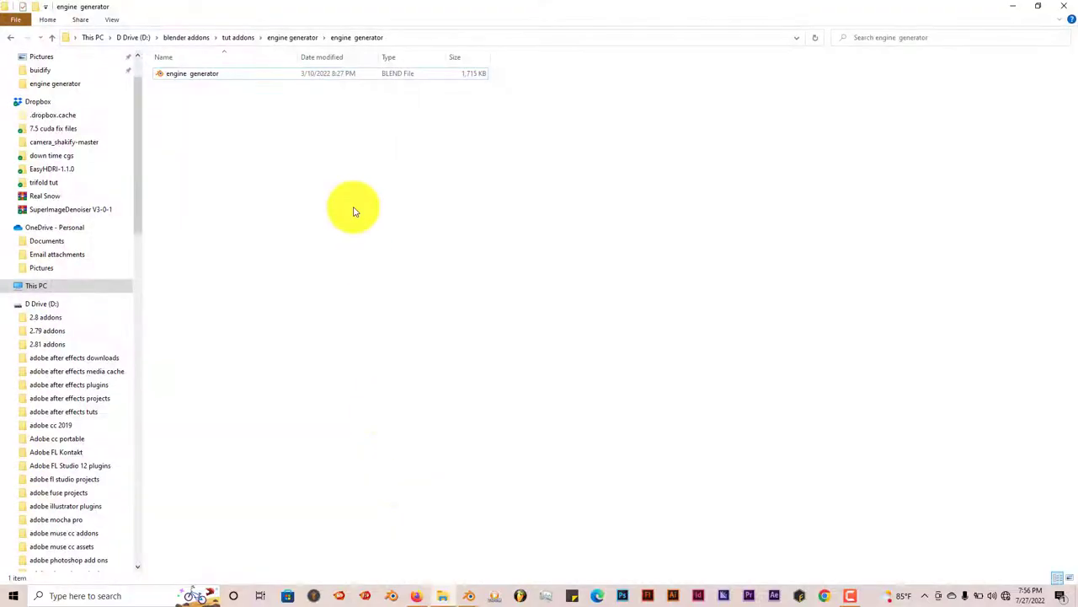
left_click(408, 38)
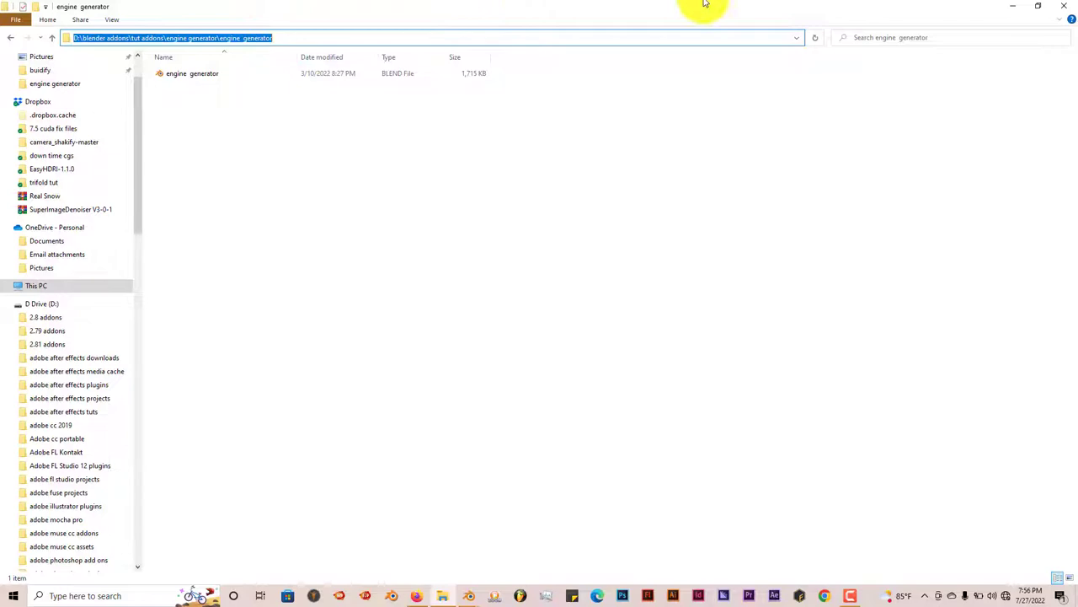
Paste the folder path into Blender's file browser and load engine generator.blend
left_click(1067, 6)
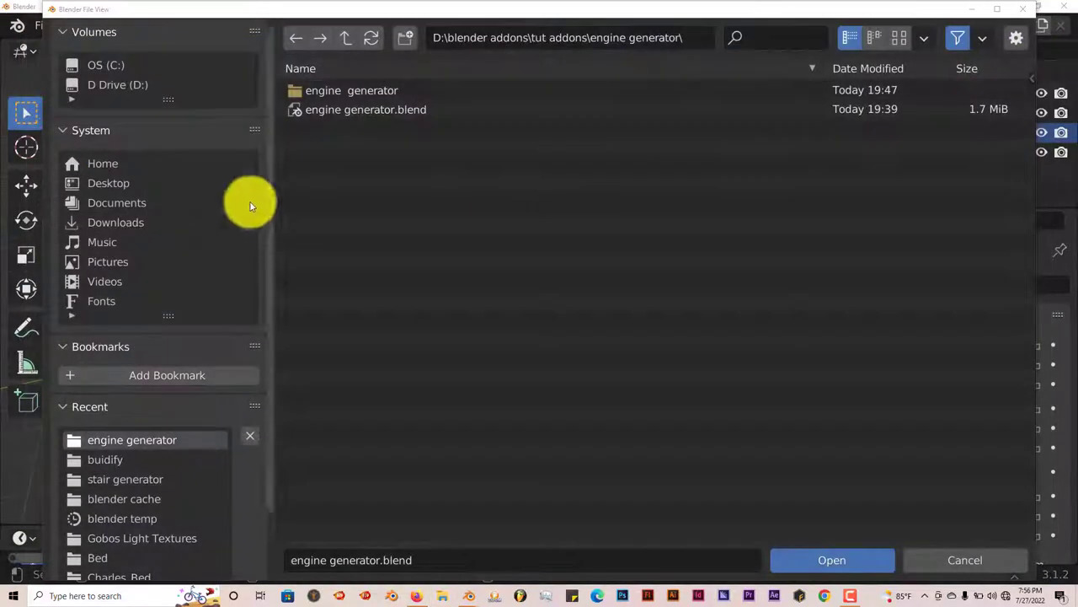
left_click(693, 36)
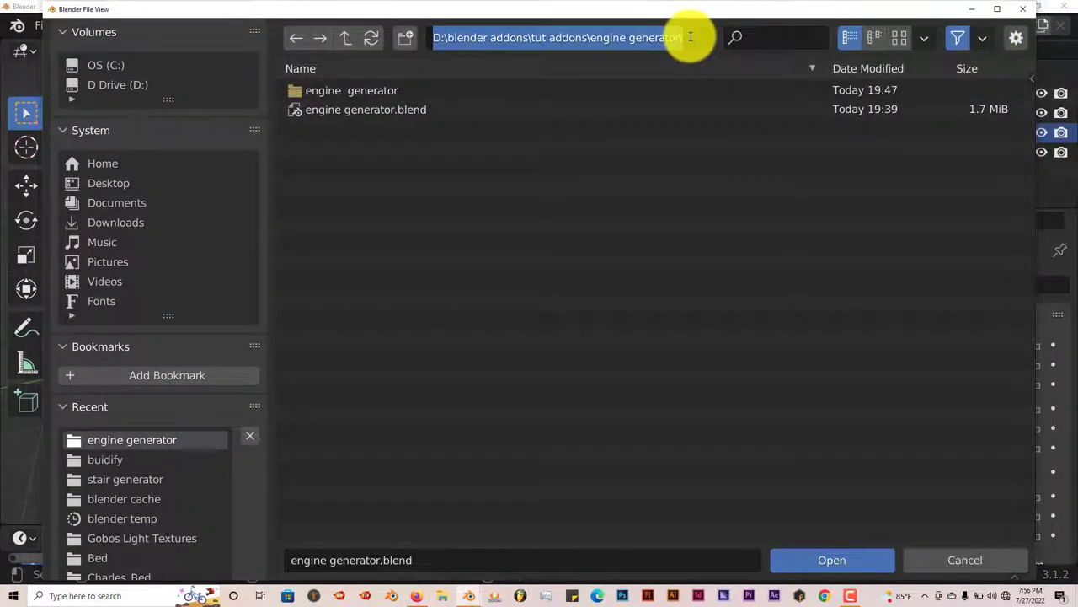
key("ctrl+v")
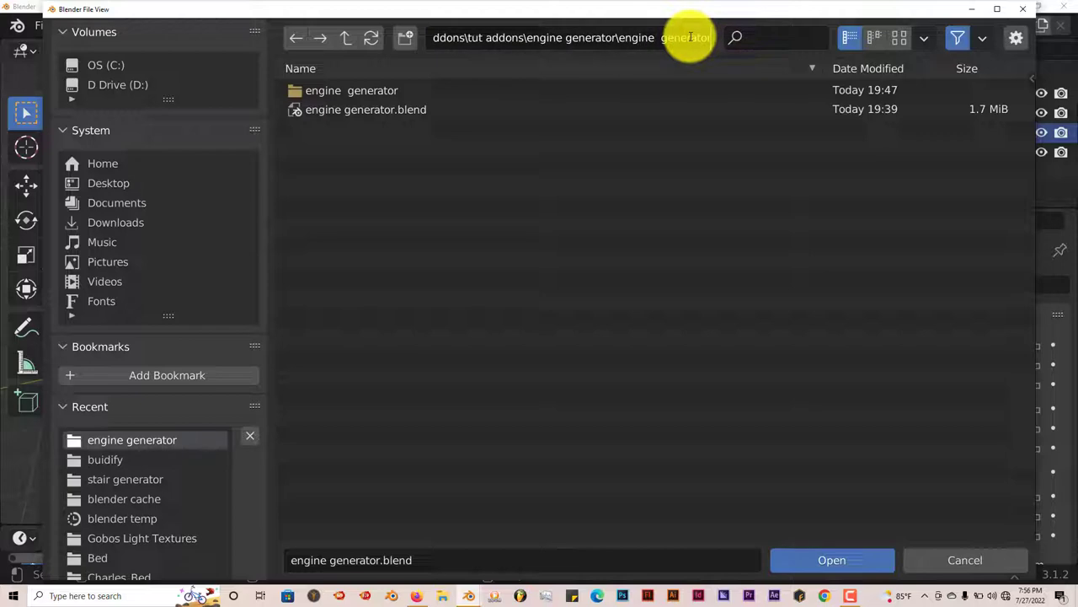
key("Return")
left_click(387, 91)
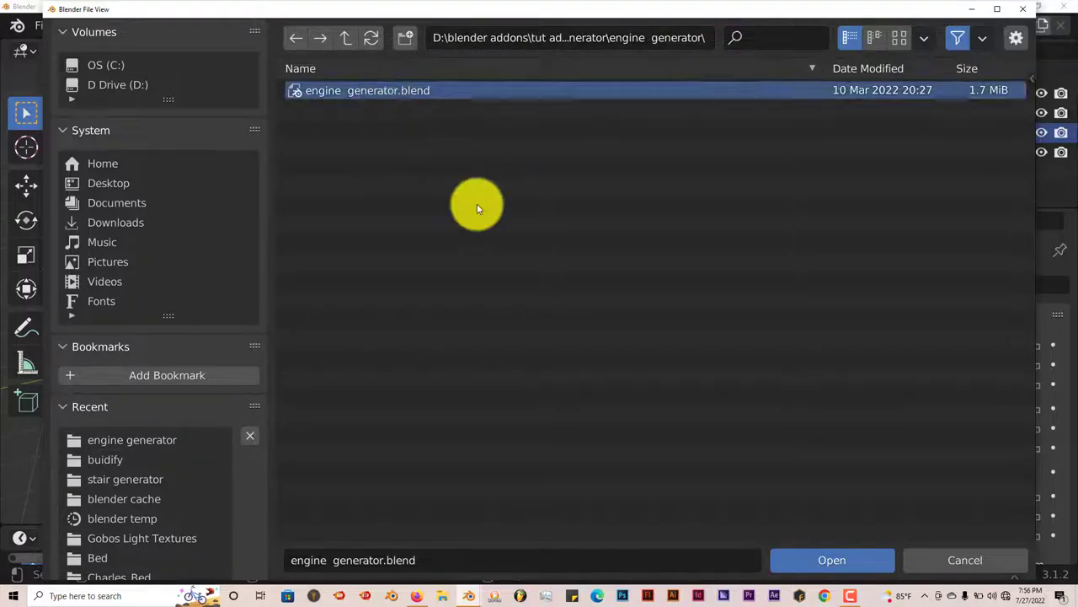
left_click(818, 563)
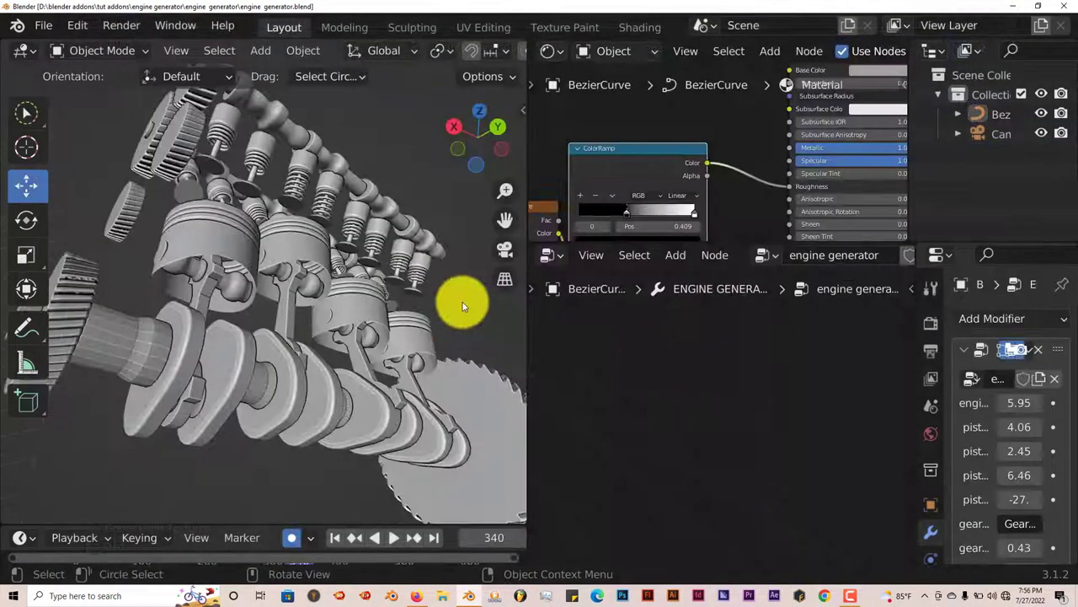
Orbit the engine and frame the whole engine generator node tree in the node editor
middle_click_drag(463, 306, 325, 337)
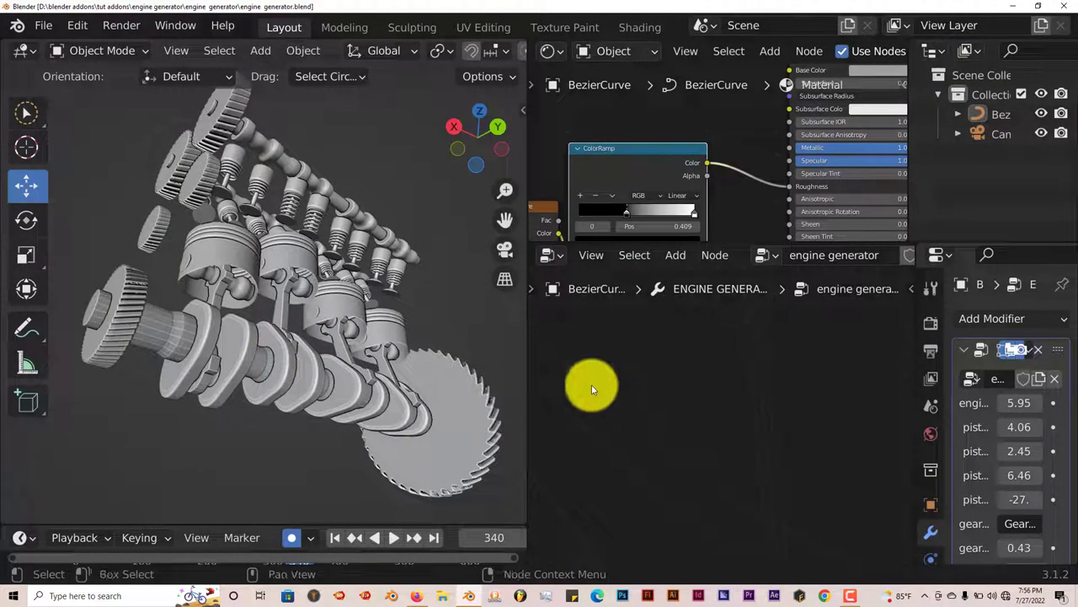
key("Home")
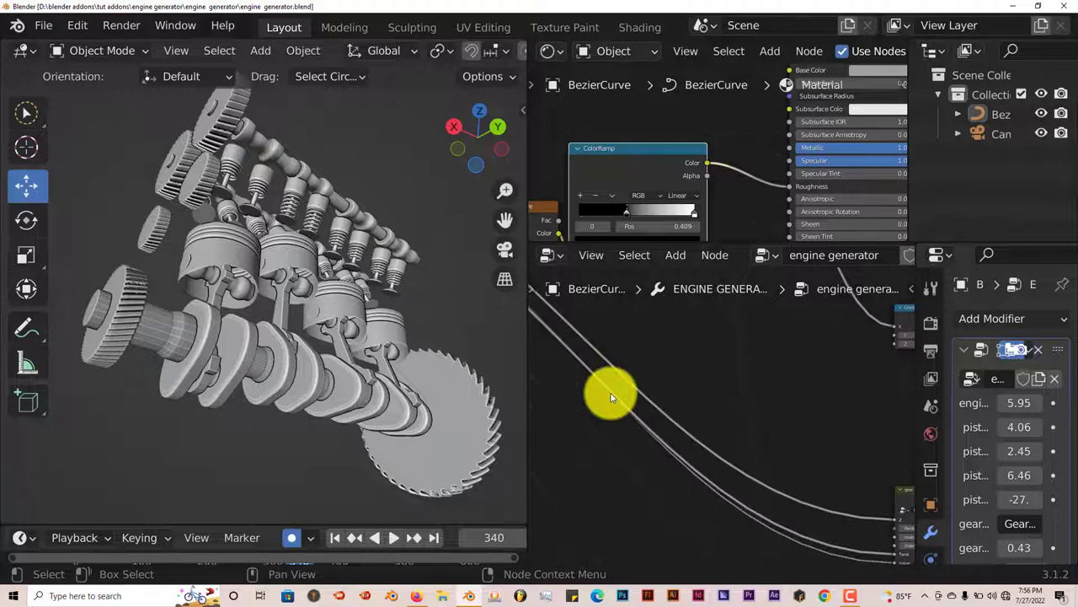
scroll(615, 399, "down", 6)
middle_click_drag(703, 390, 723, 414)
scroll(620, 450, "up", 3)
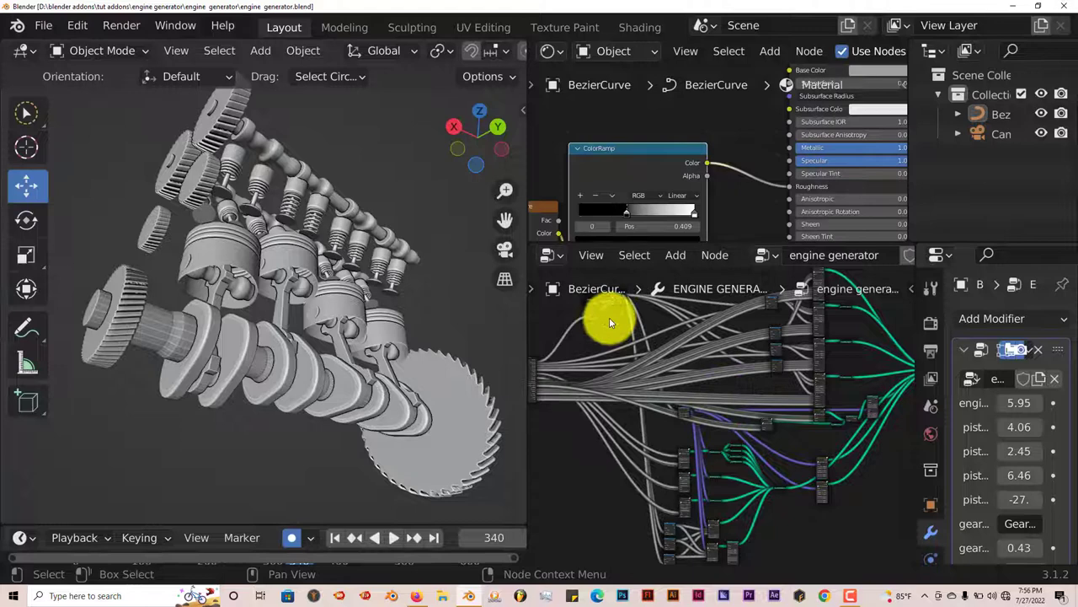
middle_click_drag(698, 373, 698, 431)
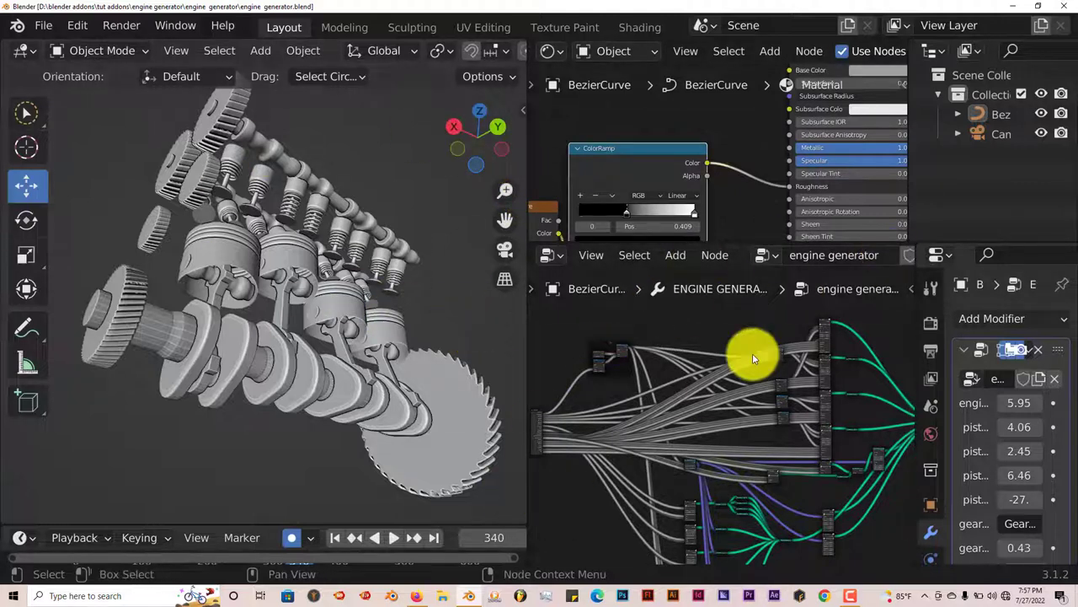
right_click(727, 242)
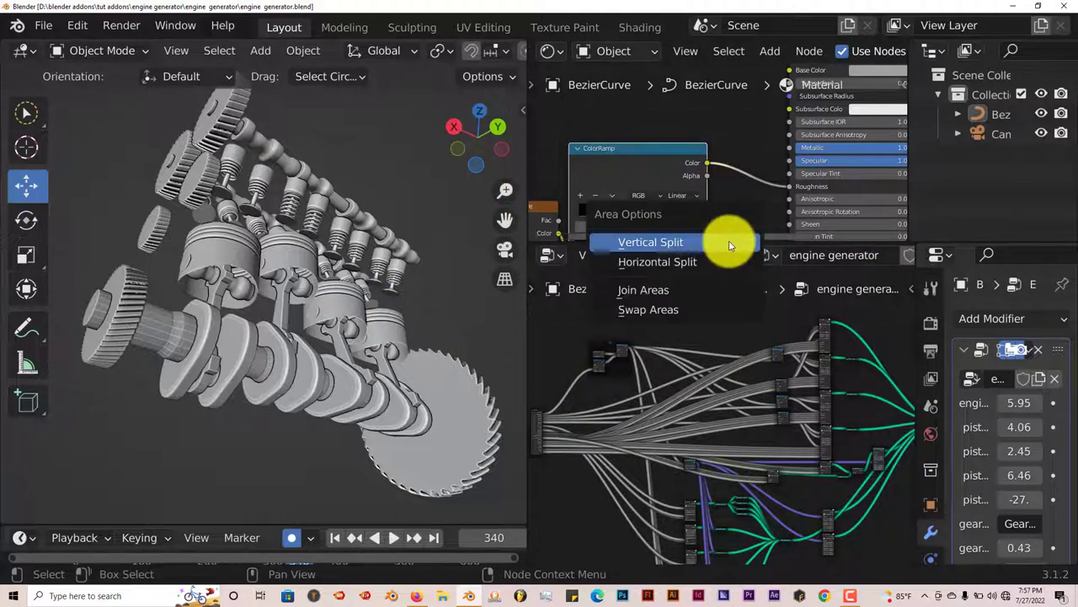
left_click(702, 287)
left_click(699, 207)
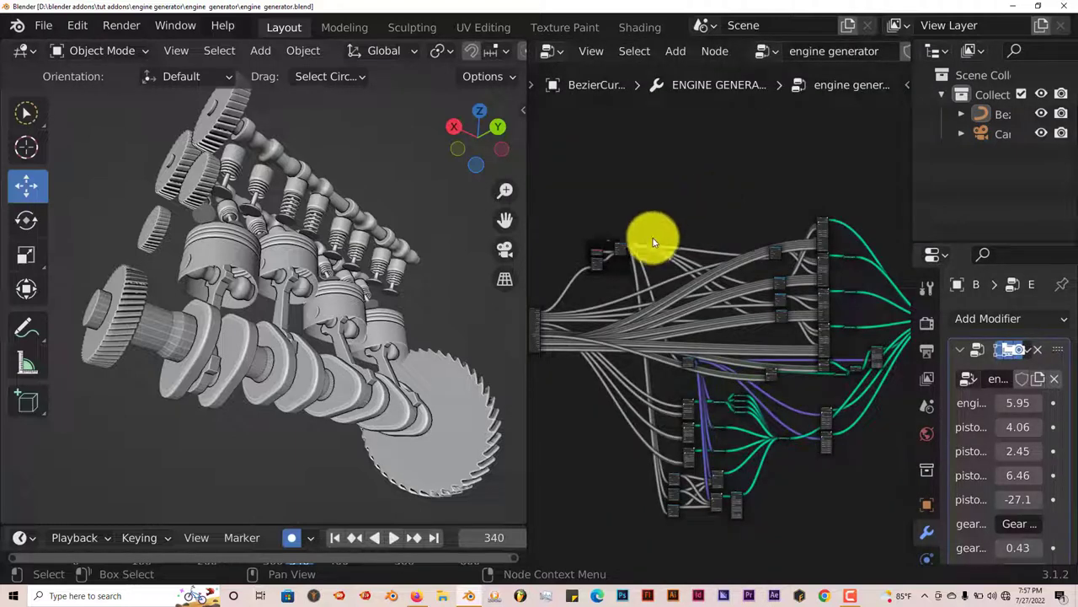
right_click(527, 170)
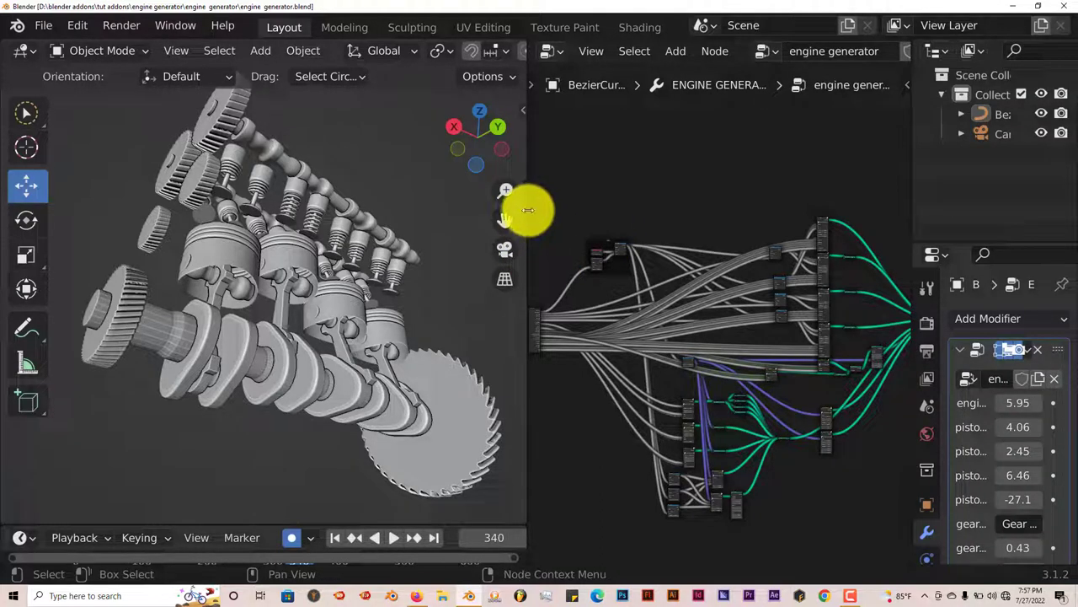
right_click(527, 210)
left_click(526, 210)
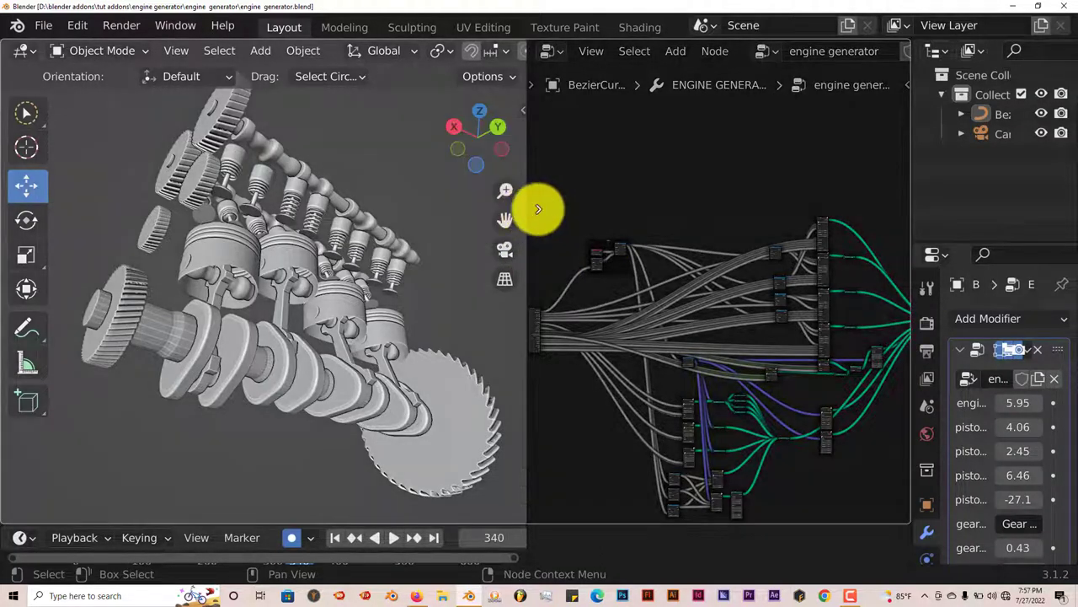
left_click(654, 203)
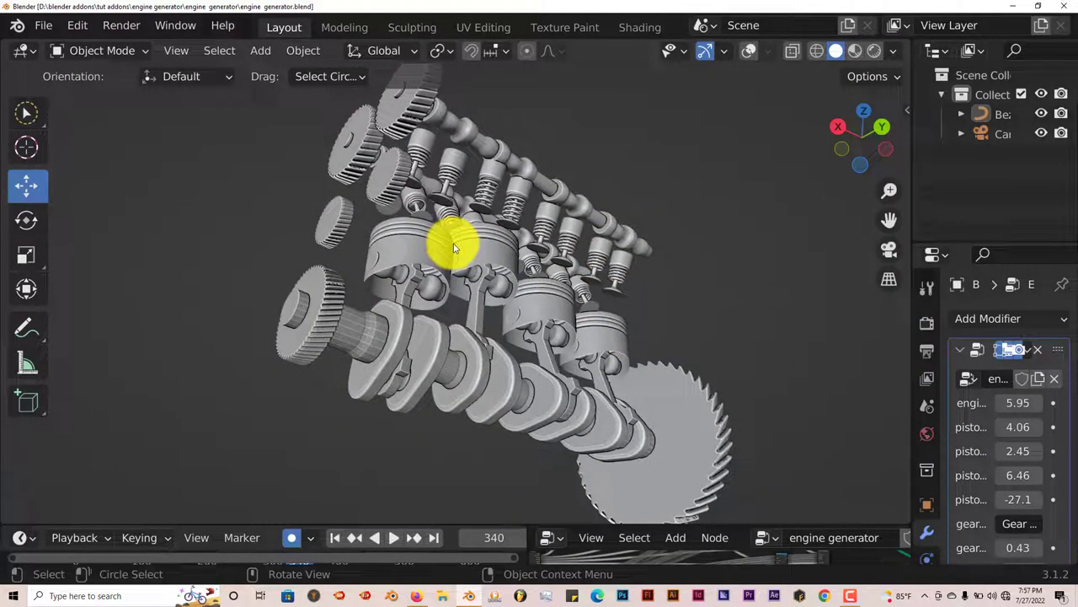
left_click(877, 52)
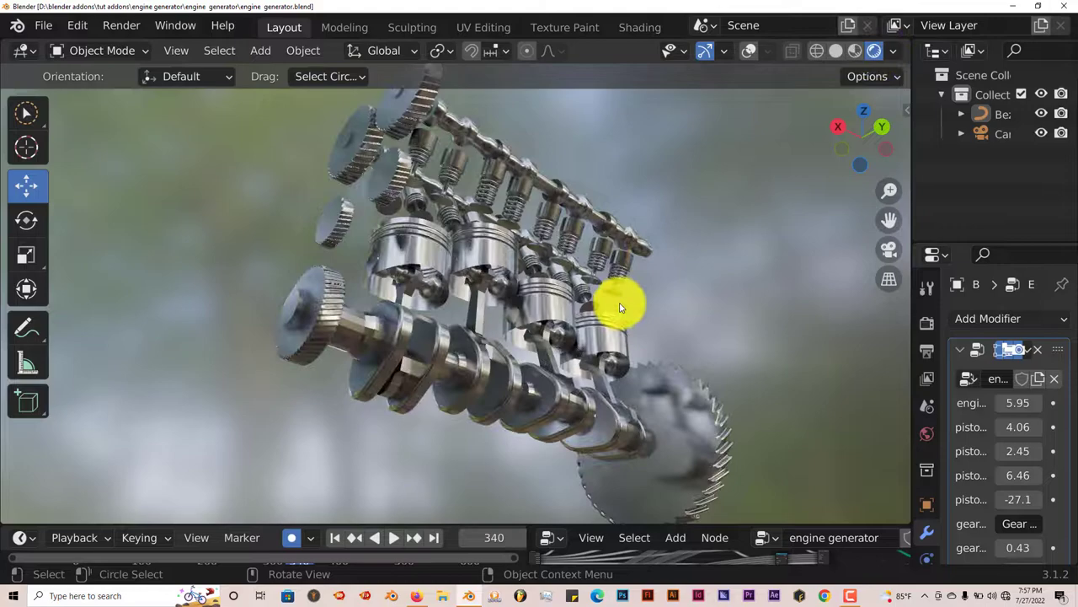
mouse_move(621, 300)
middle_mouse_down()
mouse_move(631, 386)
mouse_move(554, 265)
mouse_move(448, 354)
mouse_move(447, 320)
middle_mouse_up()
left_click(836, 51)
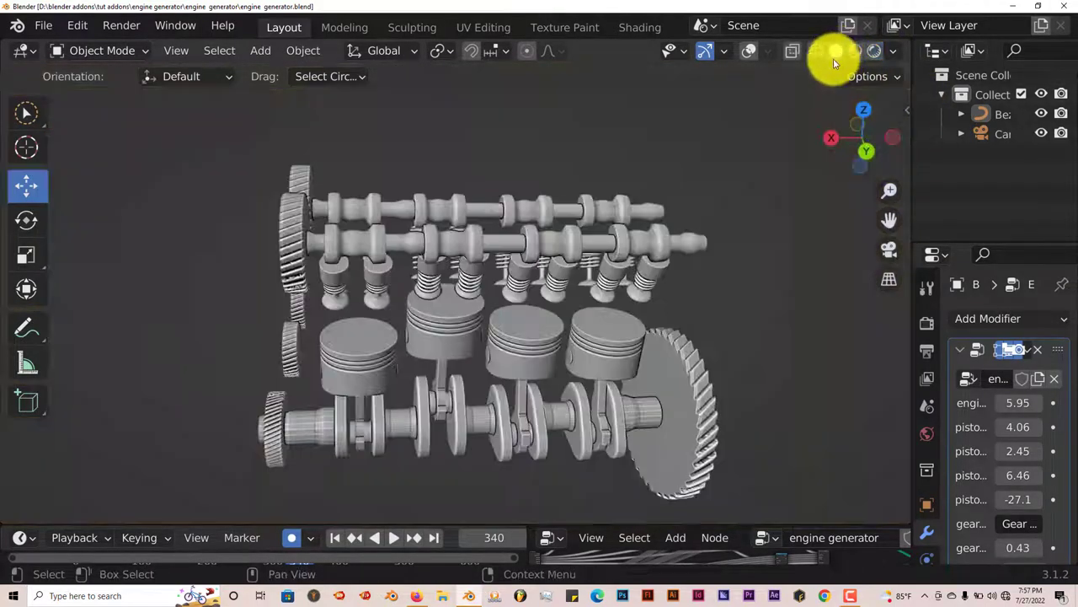
middle_click_drag(628, 337, 632, 289)
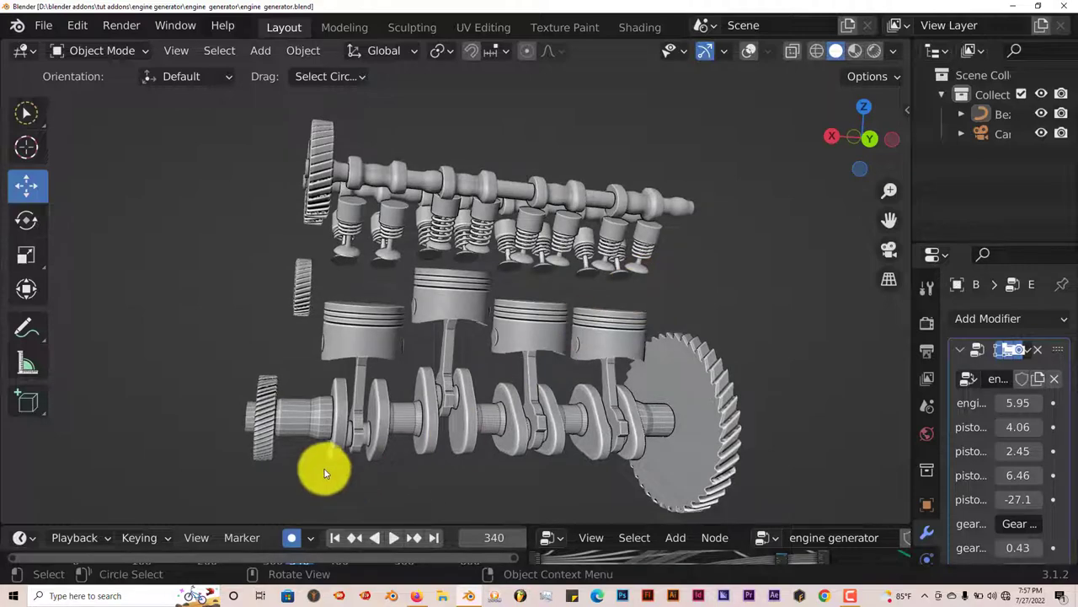
Play the engine animation while orbiting around it, then rewind to frame 1
left_click(393, 540)
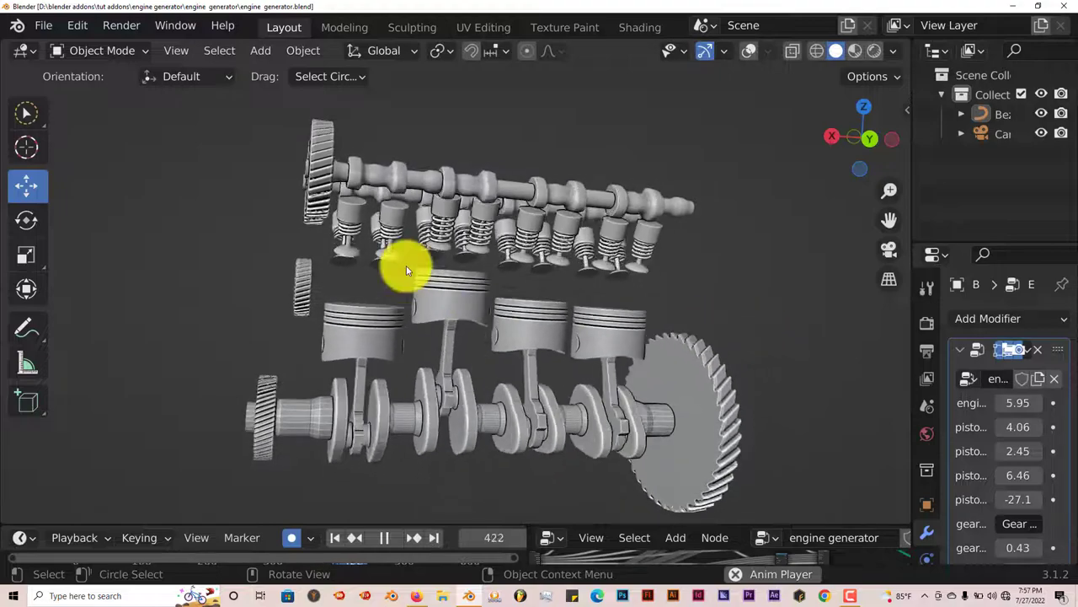
middle_click_drag(513, 304, 510, 358)
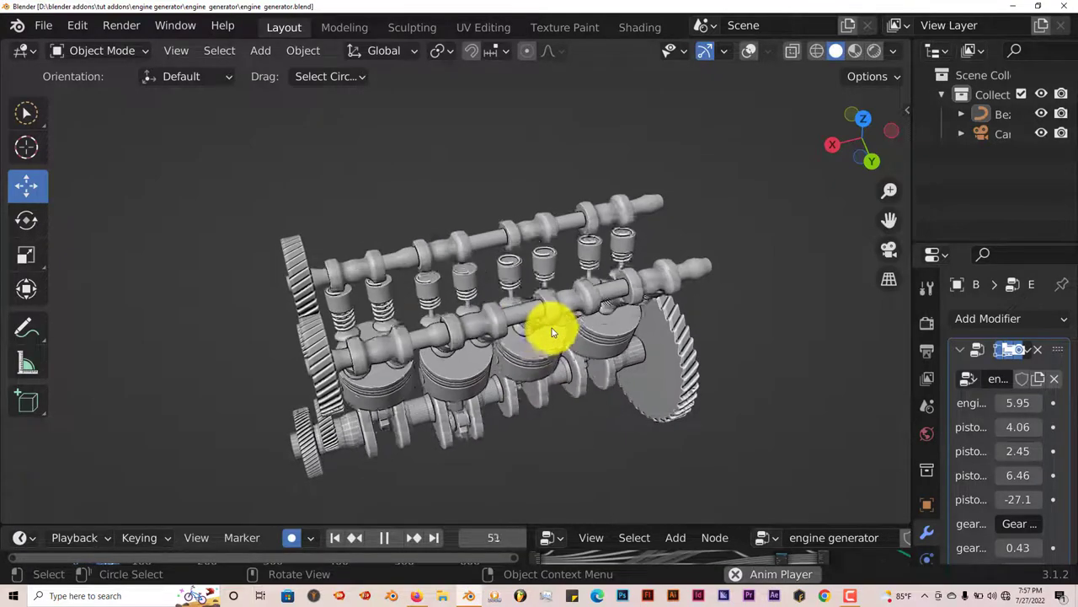
middle_click_drag(552, 331, 528, 312)
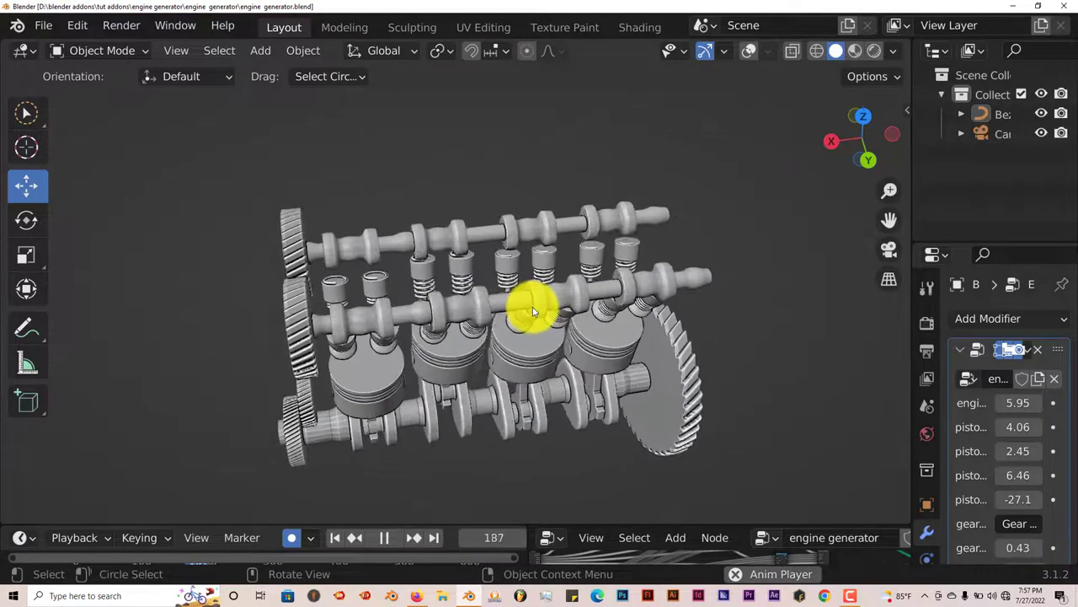
middle_click_drag(532, 311, 366, 308)
mouse_move(463, 258)
middle_mouse_down()
mouse_move(476, 270)
mouse_move(477, 251)
middle_mouse_up()
middle_click_drag(354, 253, 386, 285)
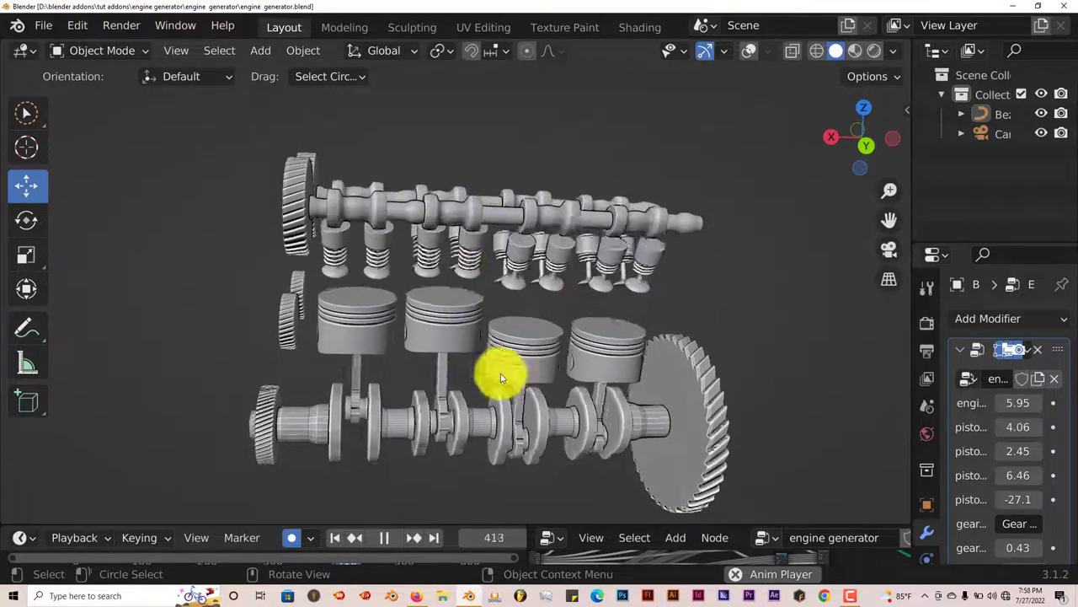
middle_click_drag(539, 289, 526, 337)
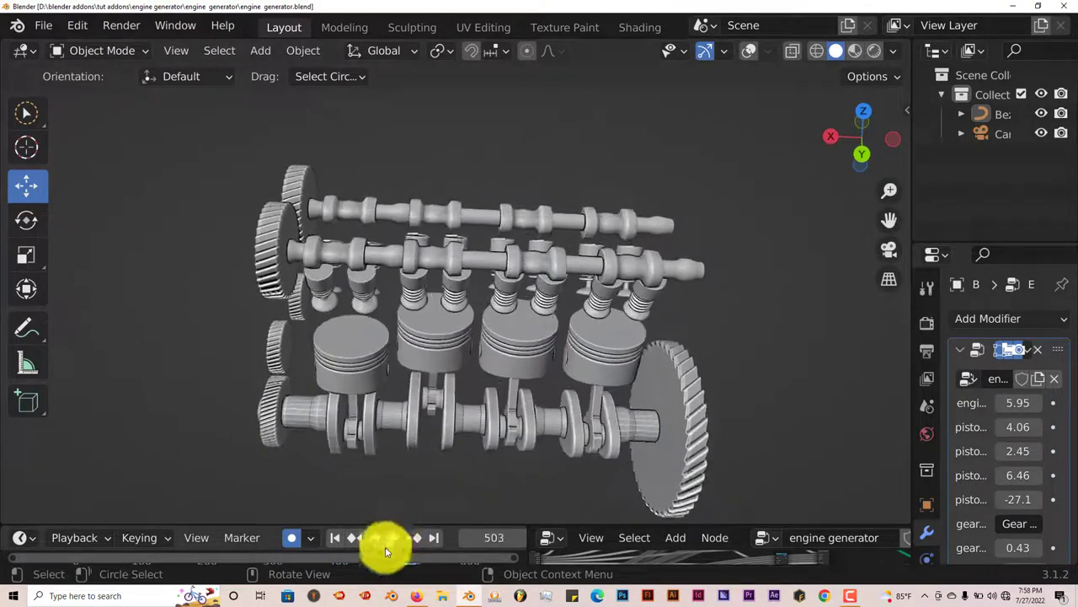
left_click(336, 540)
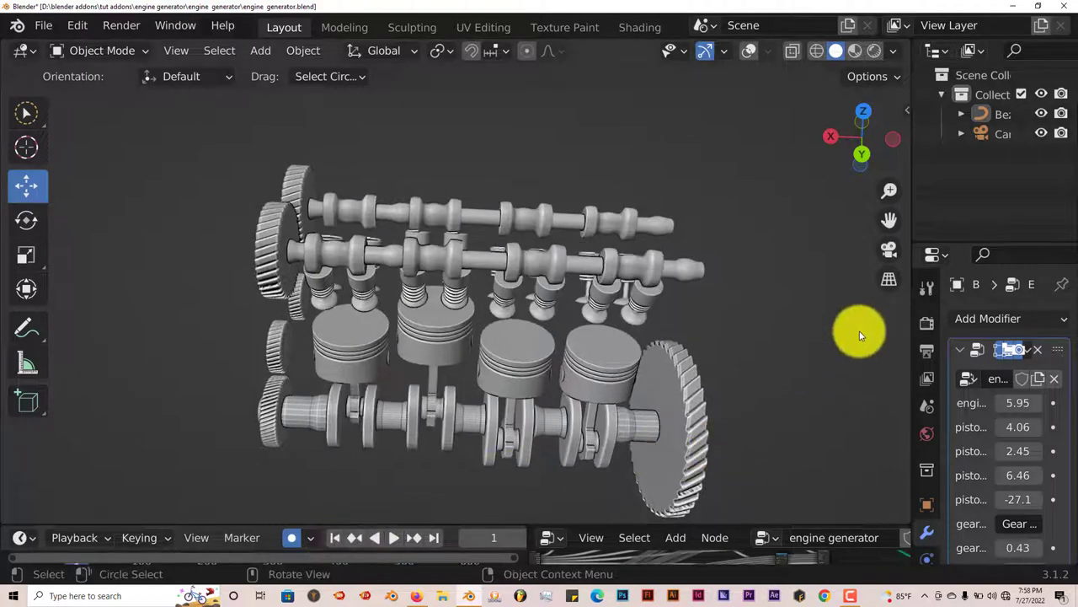
Enlarge the Properties editor so settings like gear twist and gear angle read fully
left_click_drag(911, 234, 824, 244)
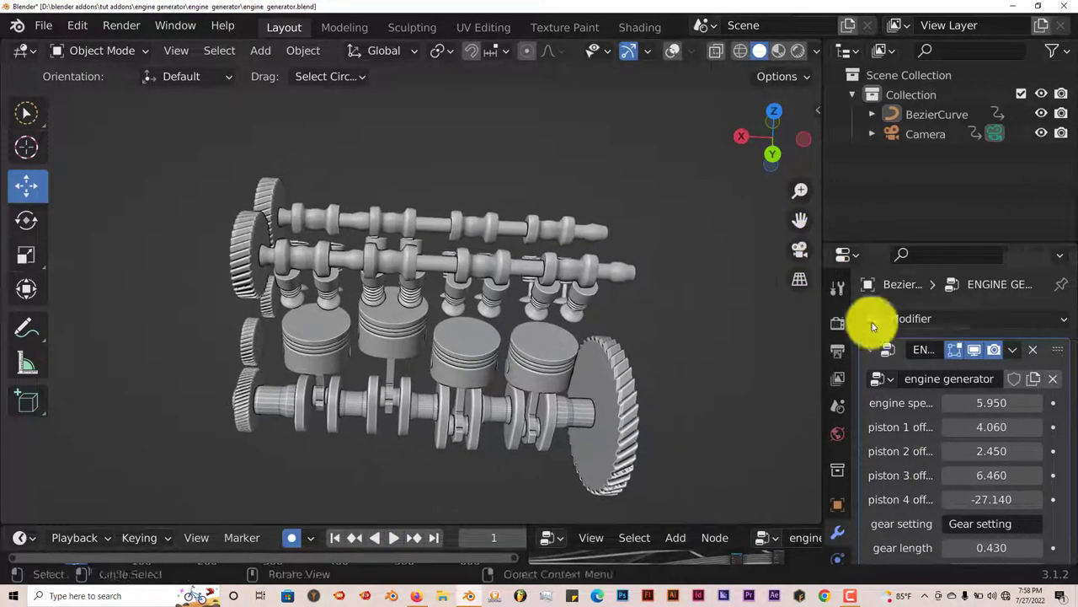
left_click_drag(942, 242, 932, 126)
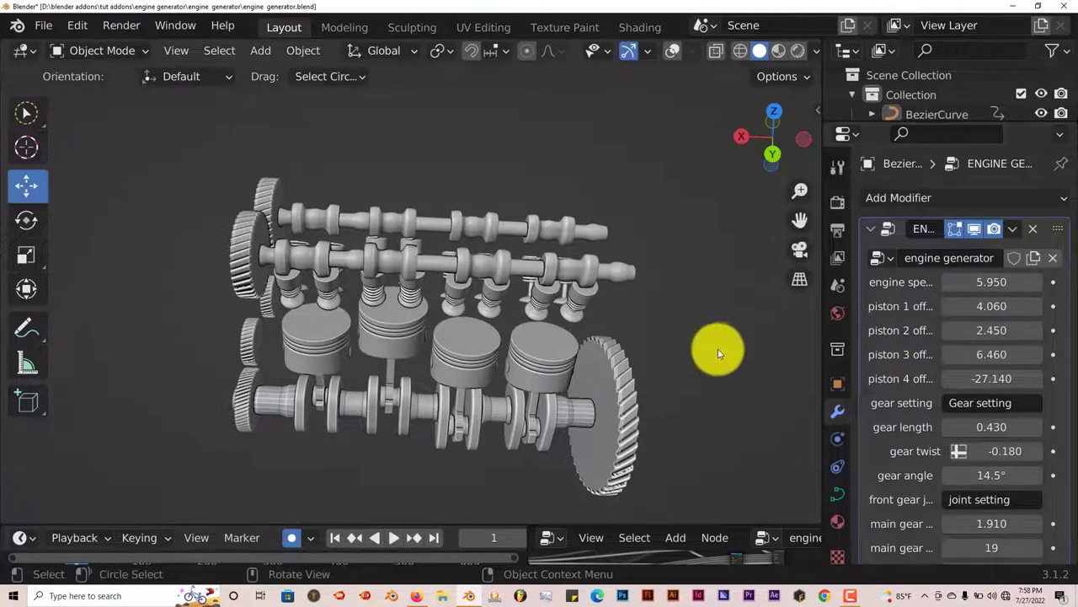
left_click_drag(823, 288, 762, 295)
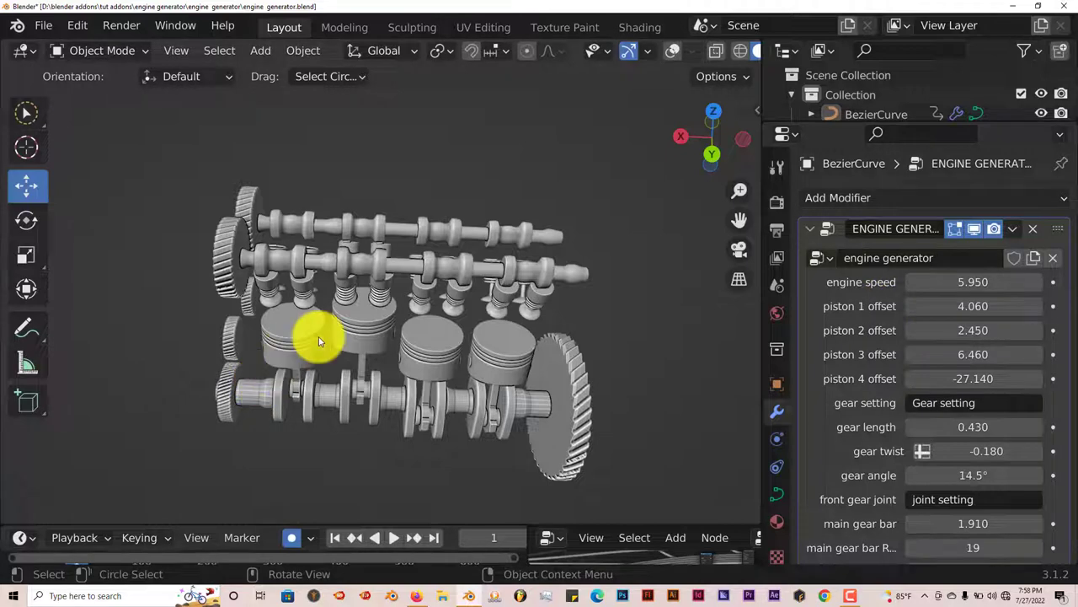
Set piston offsets to 5.080, 2.370, 6.650 and -26.630 for pistons 1–4
middle_click_drag(318, 341, 281, 332)
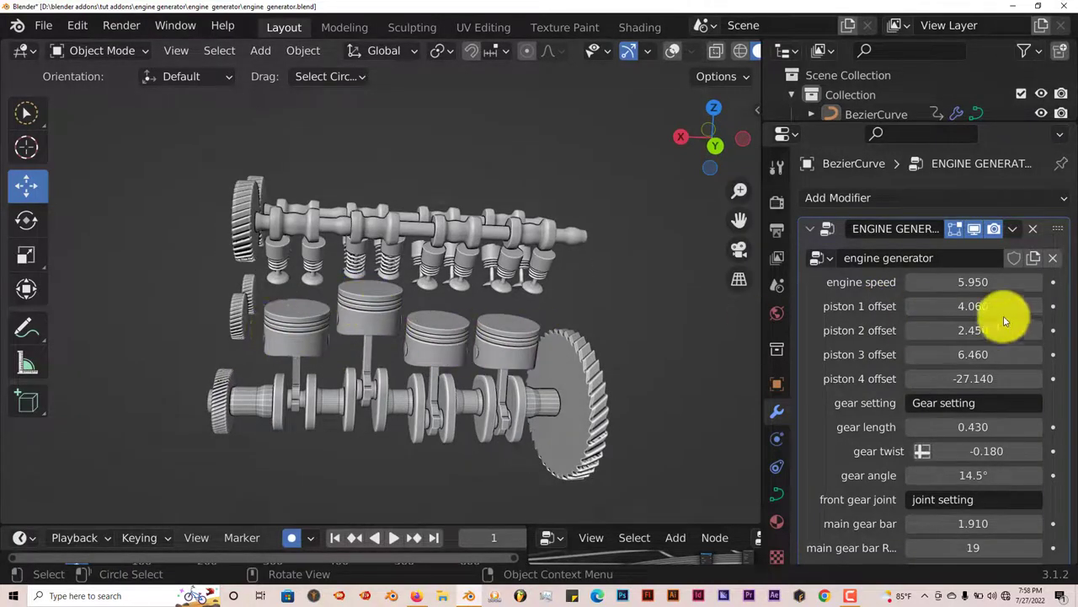
left_click_drag(979, 306, 1024, 313)
middle_click_drag(529, 295, 484, 275)
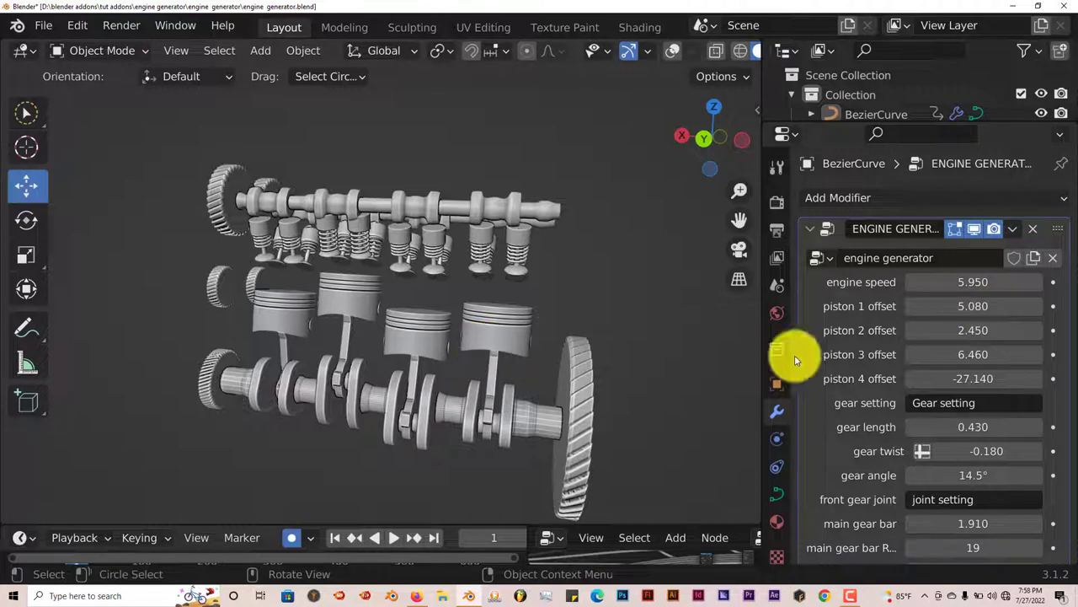
left_click_drag(997, 331, 943, 337)
middle_click_drag(284, 385, 335, 354)
left_click_drag(948, 354, 944, 379)
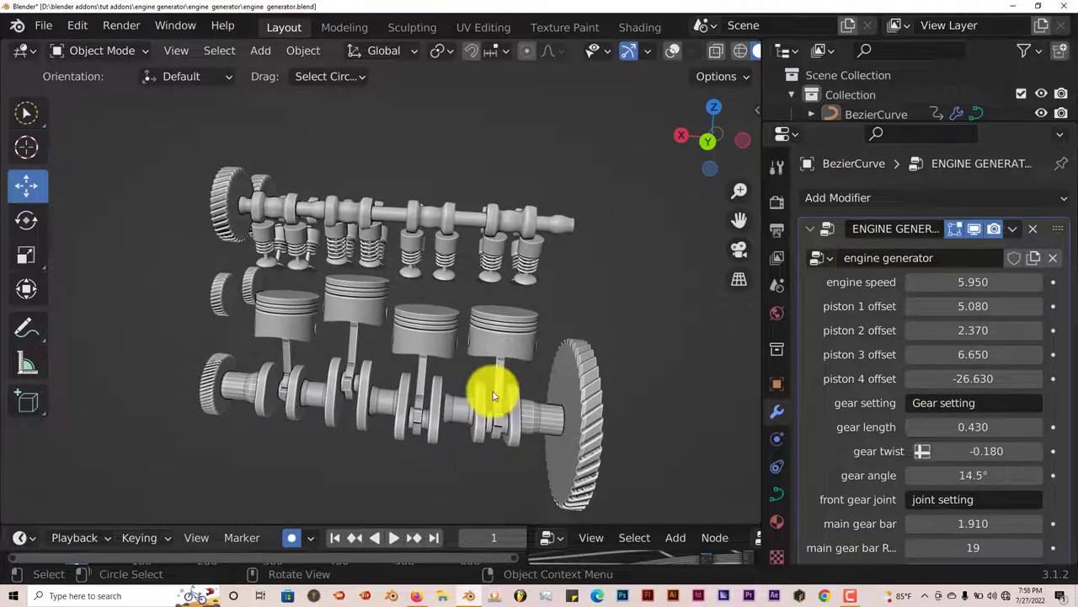
Shorten the gear length in the engine generator modifier
scroll(990, 419, "down", 1)
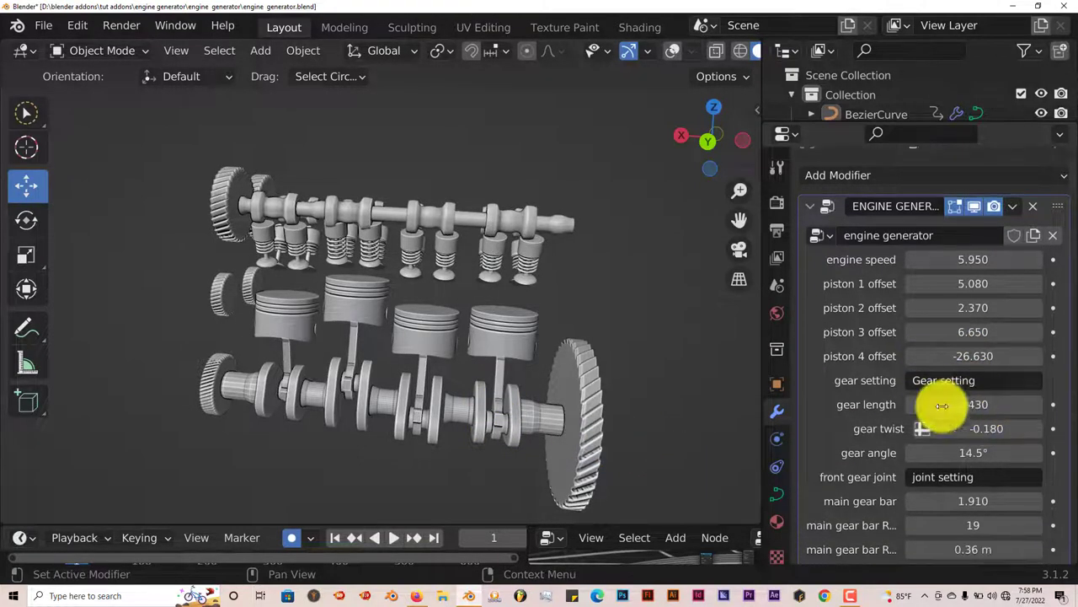
mouse_move(927, 409)
left_mouse_down()
mouse_move(980, 405)
mouse_move(927, 404)
left_mouse_up()
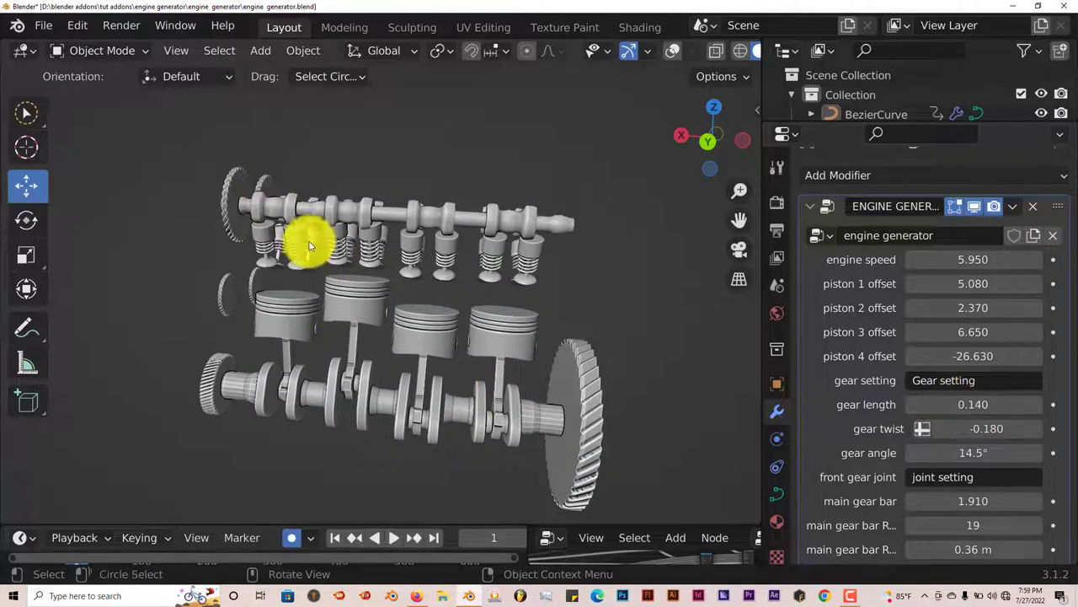
middle_click_drag(227, 204, 278, 206)
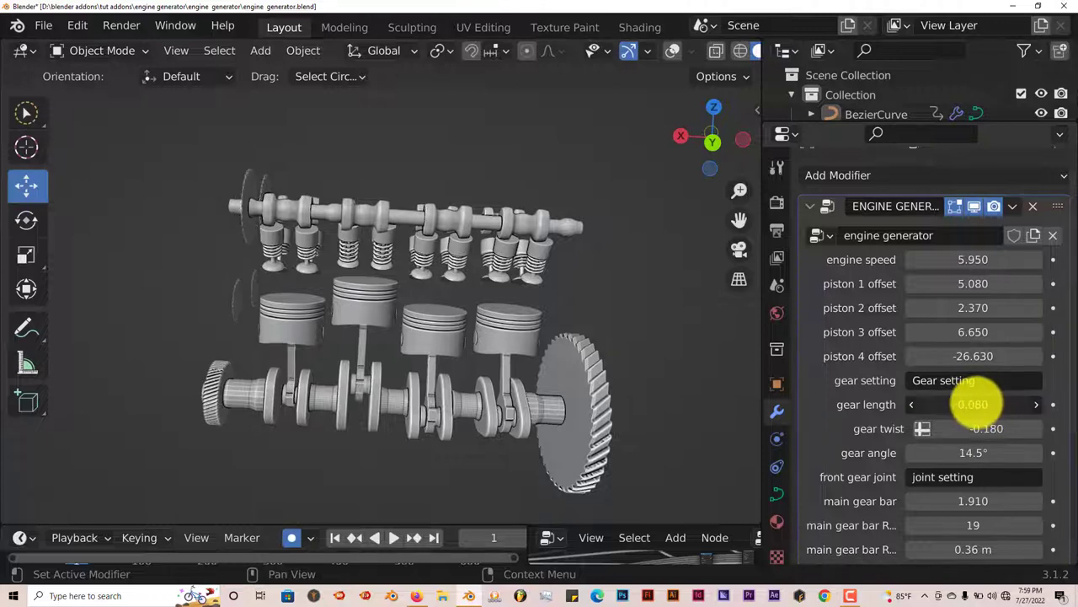
mouse_move(974, 404)
left_mouse_down()
mouse_move(910, 432)
mouse_move(971, 405)
left_mouse_up()
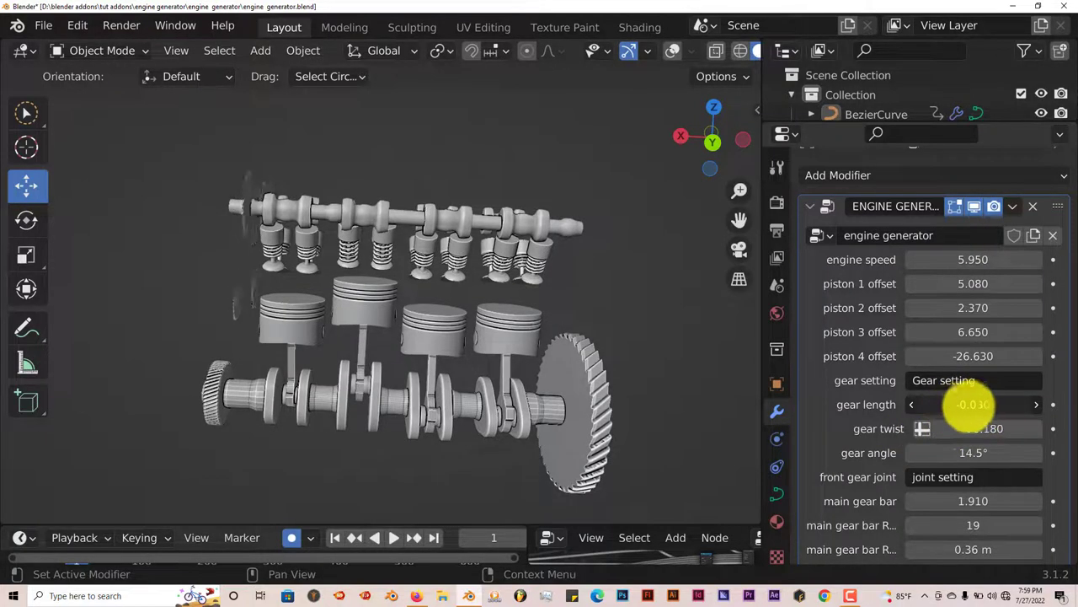
Set gear twist to 0.430 and gear angle to 15.2°
middle_click_drag(713, 433, 589, 393)
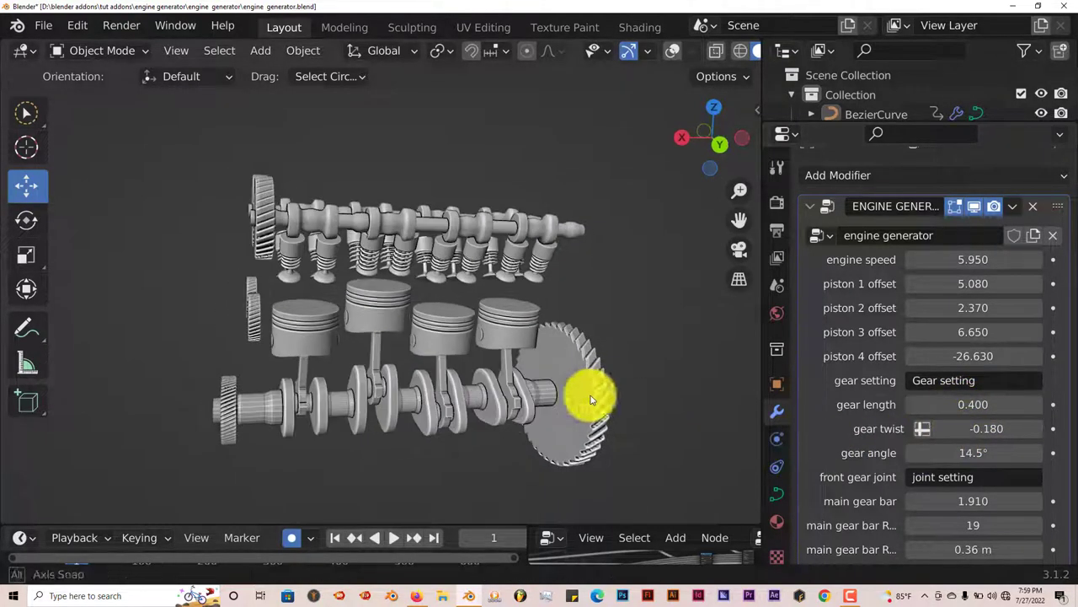
mouse_move(973, 430)
left_mouse_down()
mouse_move(1006, 428)
mouse_move(969, 429)
left_mouse_up()
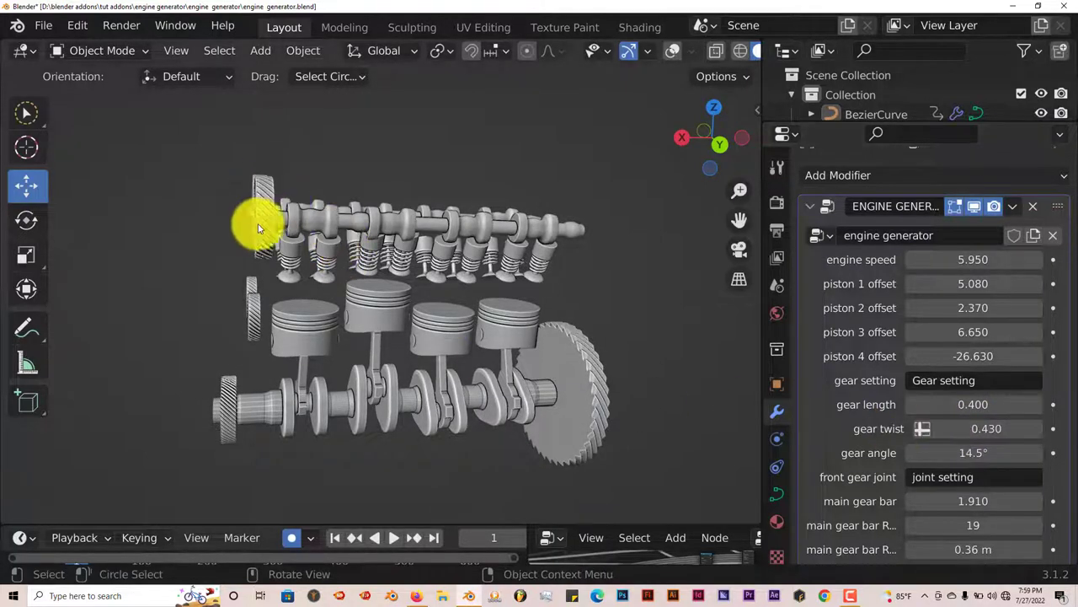
middle_click_drag(258, 261, 252, 249)
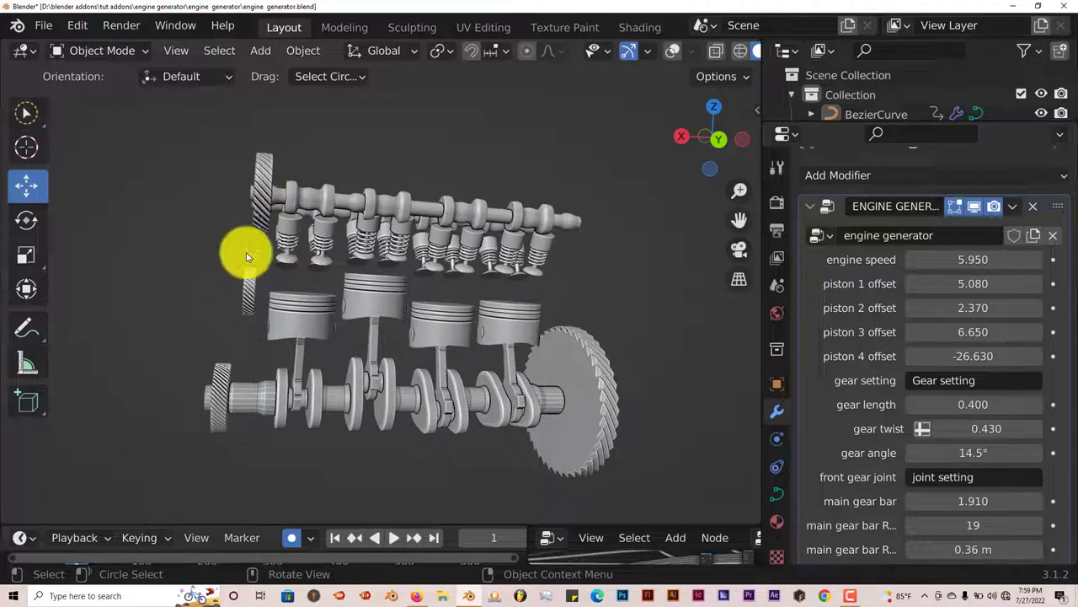
middle_click_drag(602, 251, 567, 262)
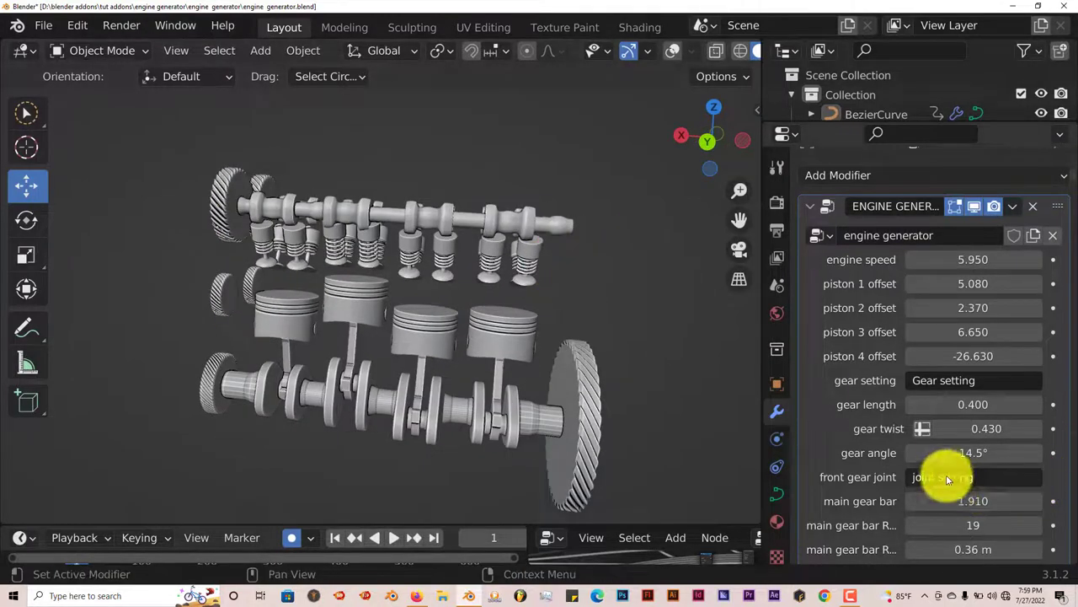
scroll(946, 474, "down", 2)
left_click_drag(984, 409, 1021, 411)
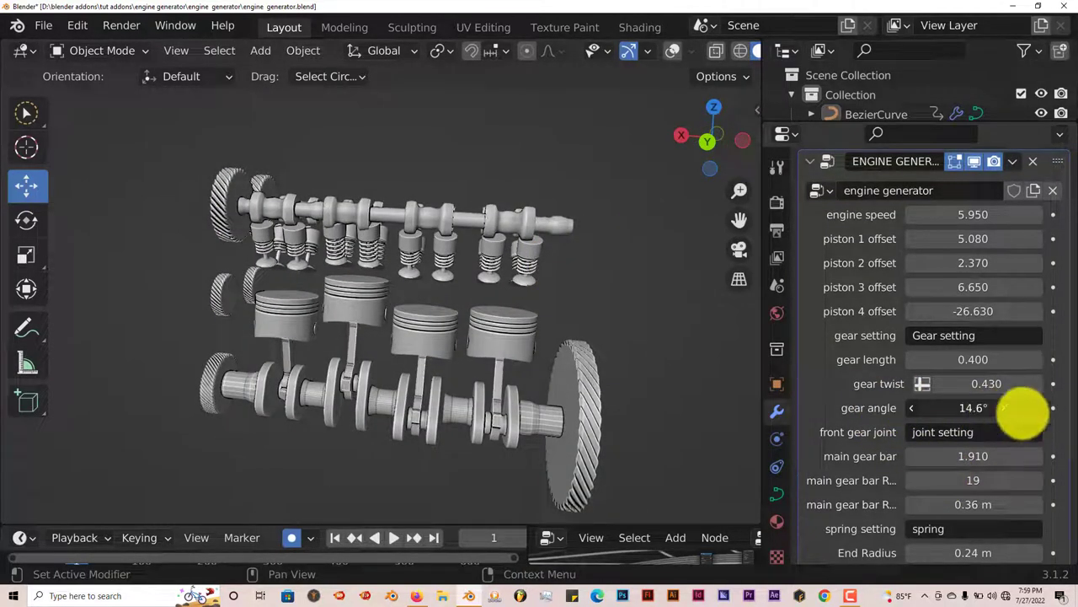
scroll(934, 496, "down", 2)
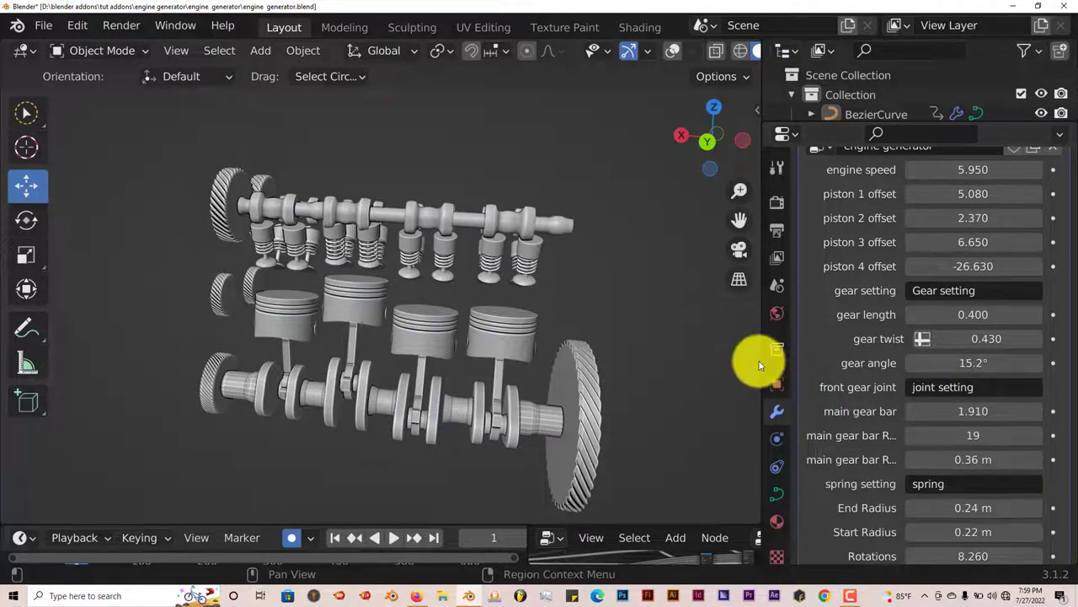
Widen the Properties editor and lengthen the main gear bar to extend the crankshaft
left_click_drag(760, 359, 670, 359)
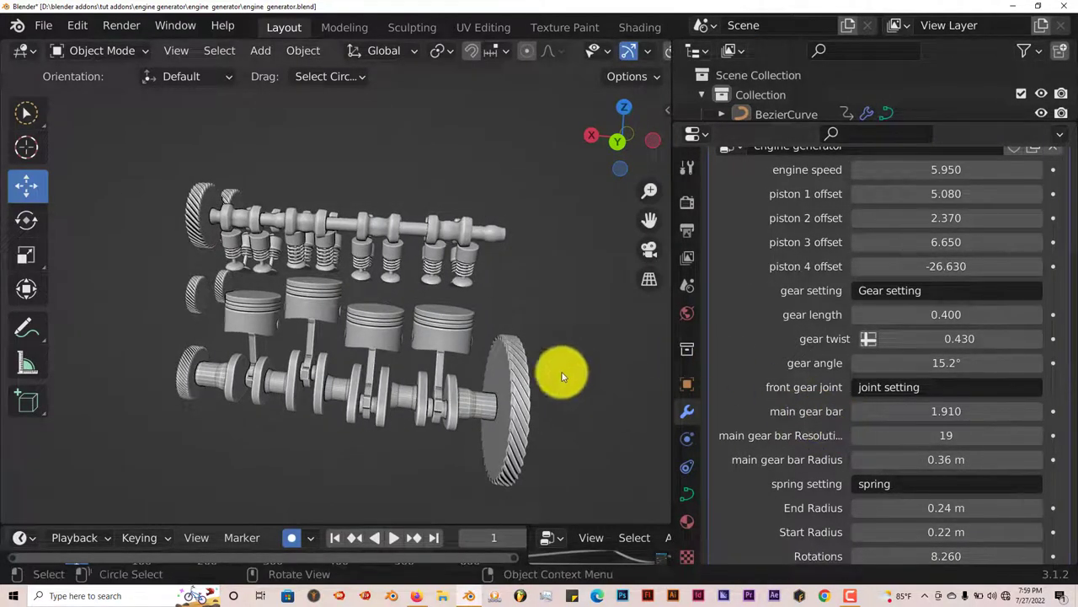
left_click_drag(947, 414, 1007, 412)
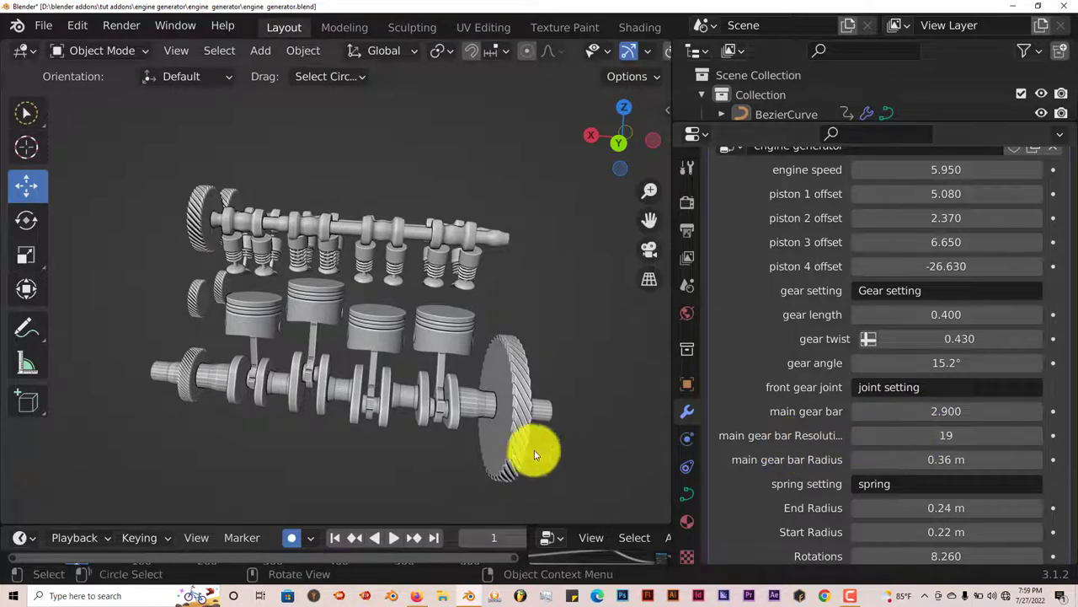
middle_click_drag(532, 447, 513, 433)
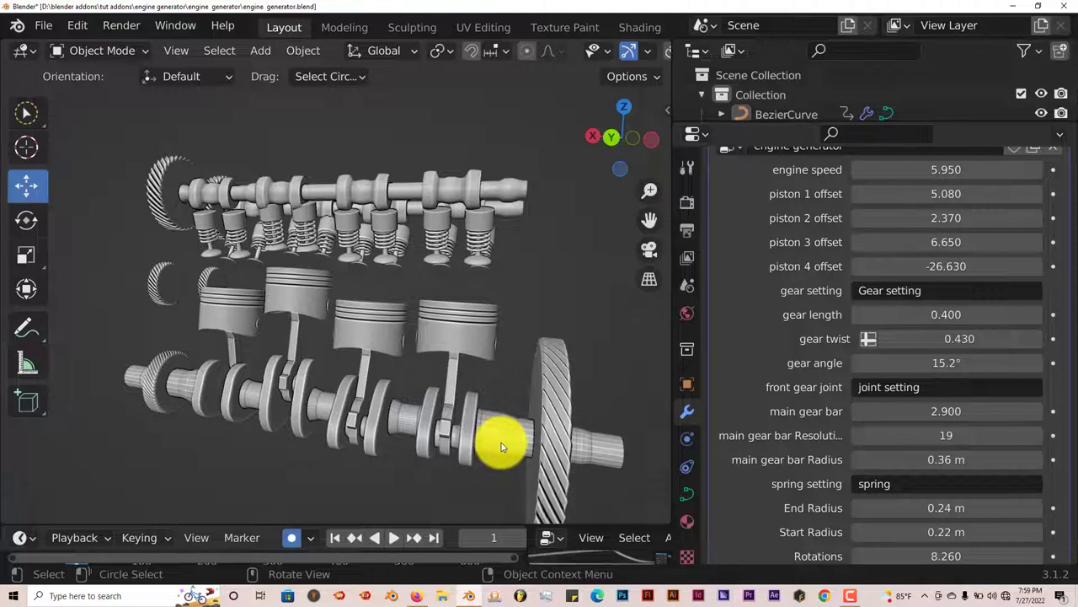
middle_click_drag(501, 442, 501, 431)
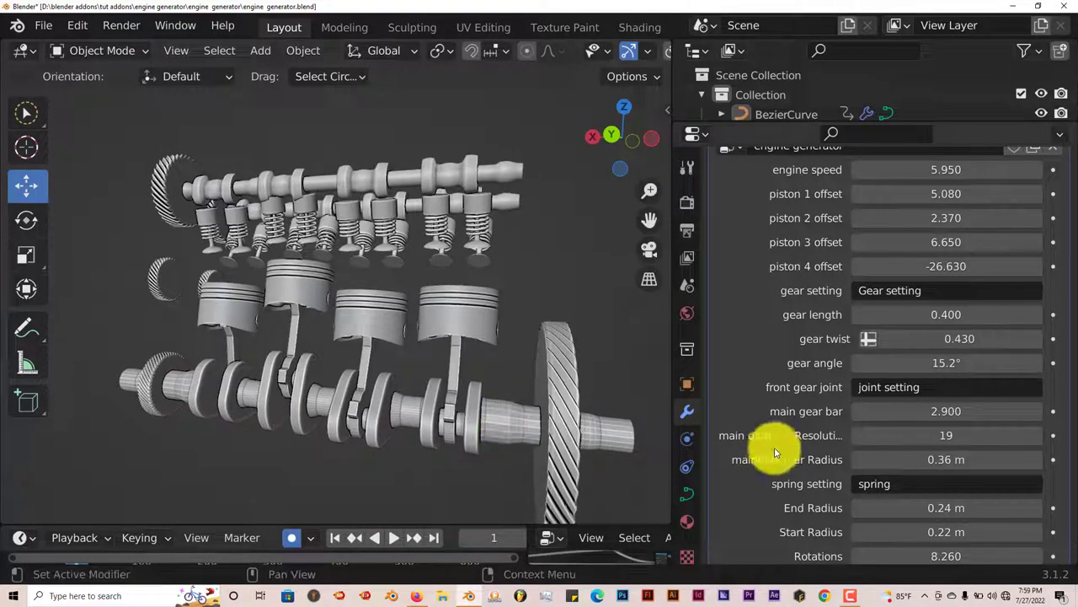
Set main gear bar resolution to 34 and fine-tune its length to 2.930
left_click_drag(963, 438, 987, 440)
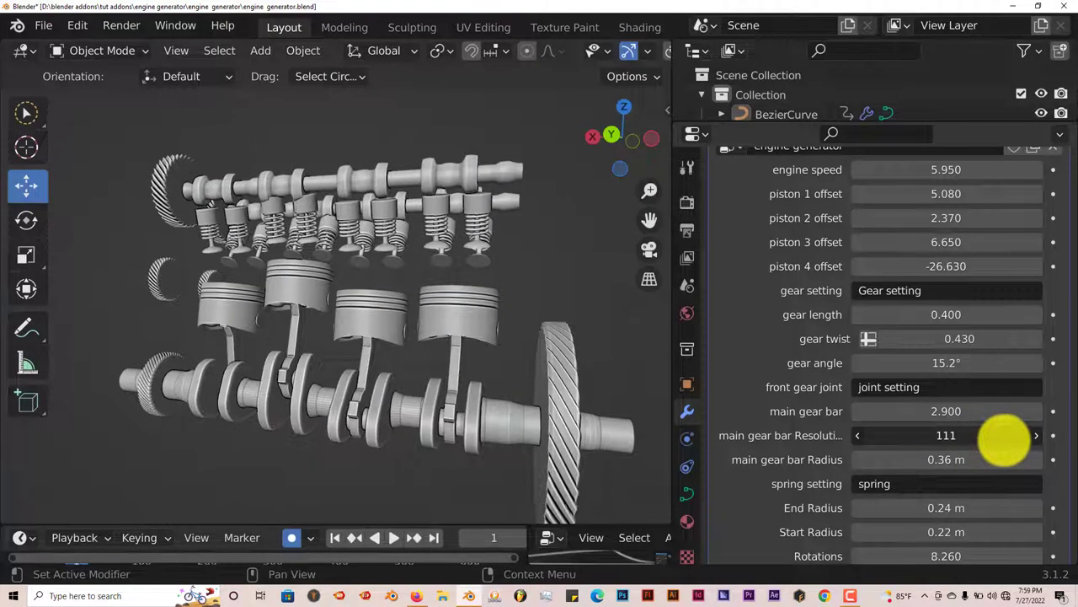
scroll(590, 468, "down", 2)
scroll(563, 457, "up", 4)
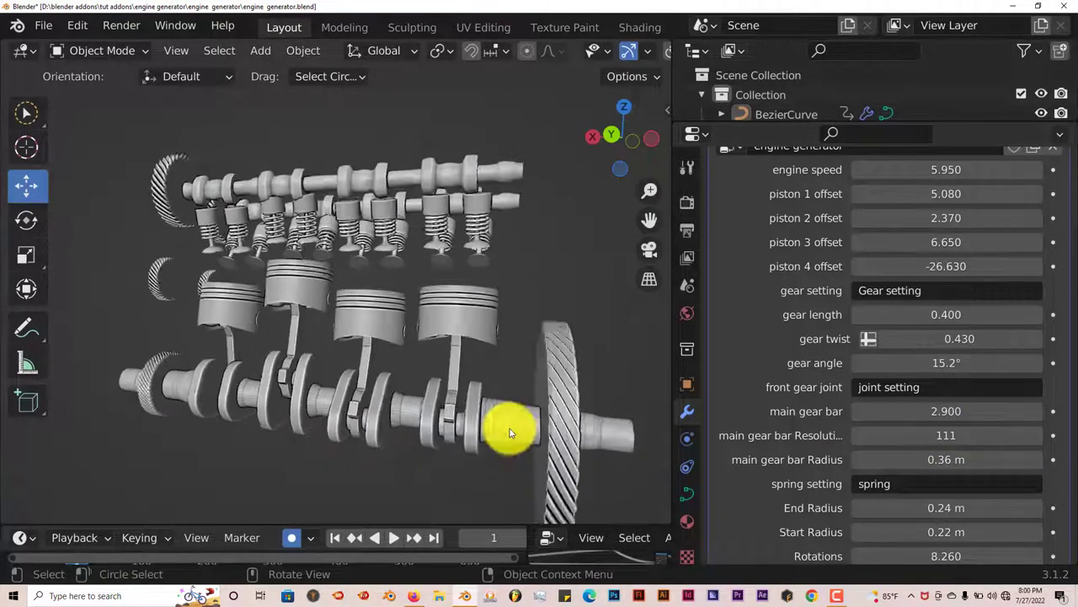
scroll(542, 453, "down", 2)
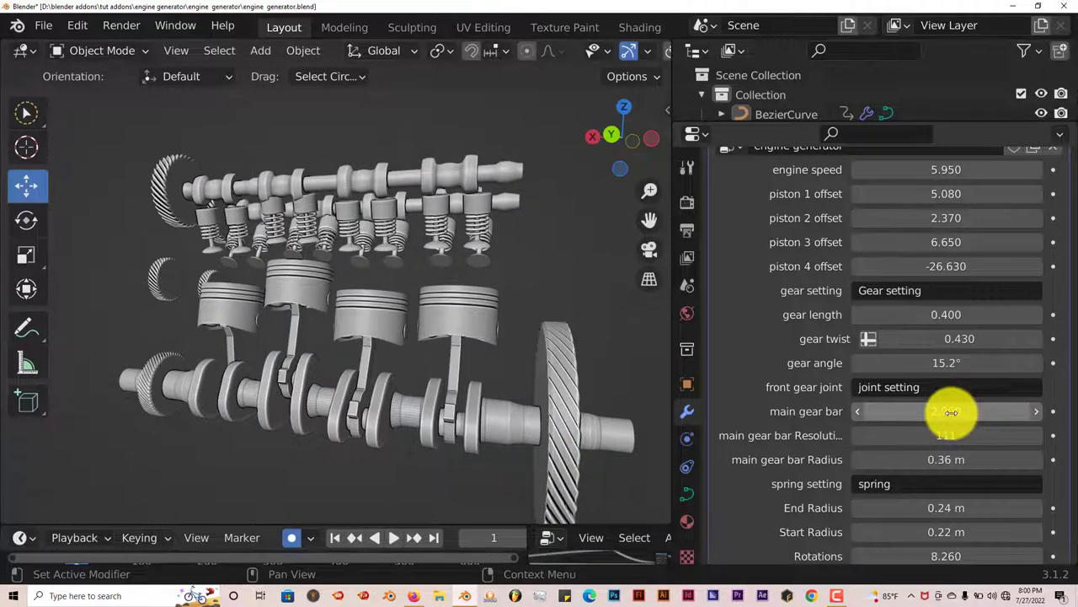
mouse_move(938, 412)
left_mouse_down()
mouse_move(927, 413)
mouse_move(947, 414)
left_mouse_up()
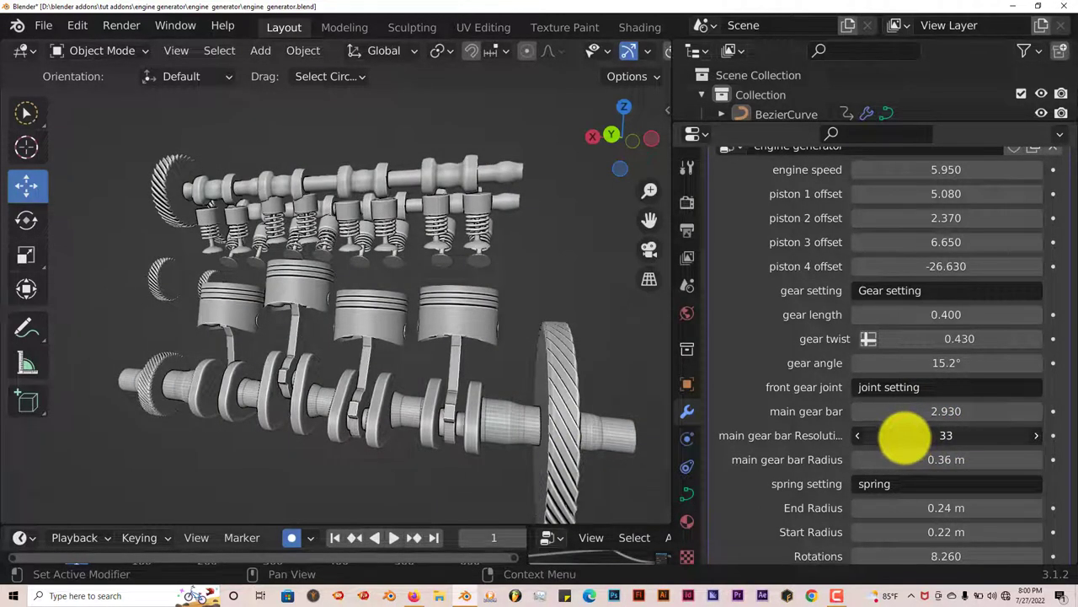
left_click_drag(908, 435, 818, 453)
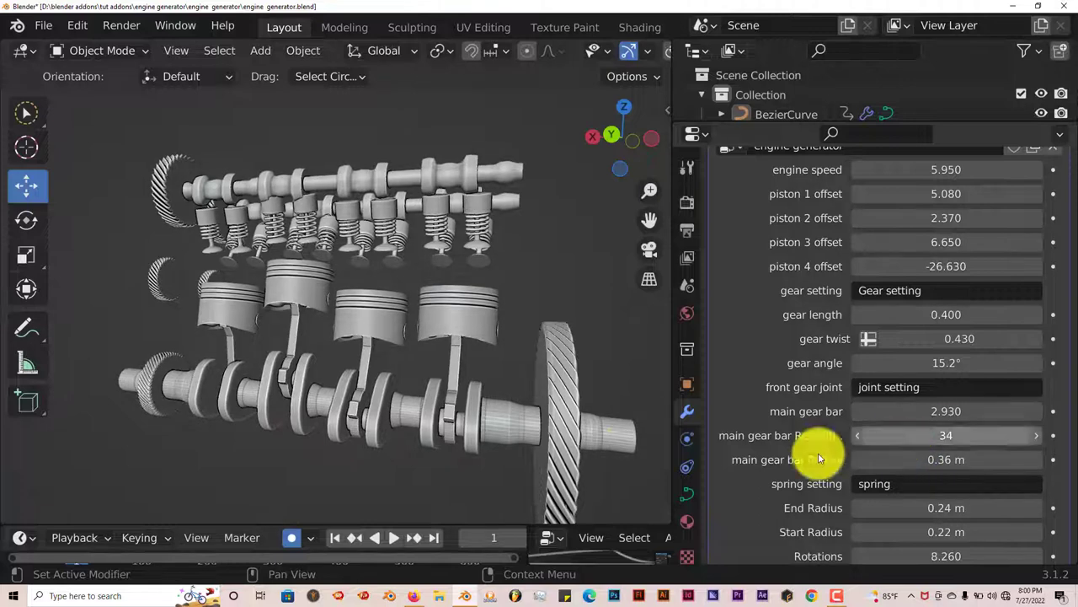
middle_click_drag(598, 440, 573, 438)
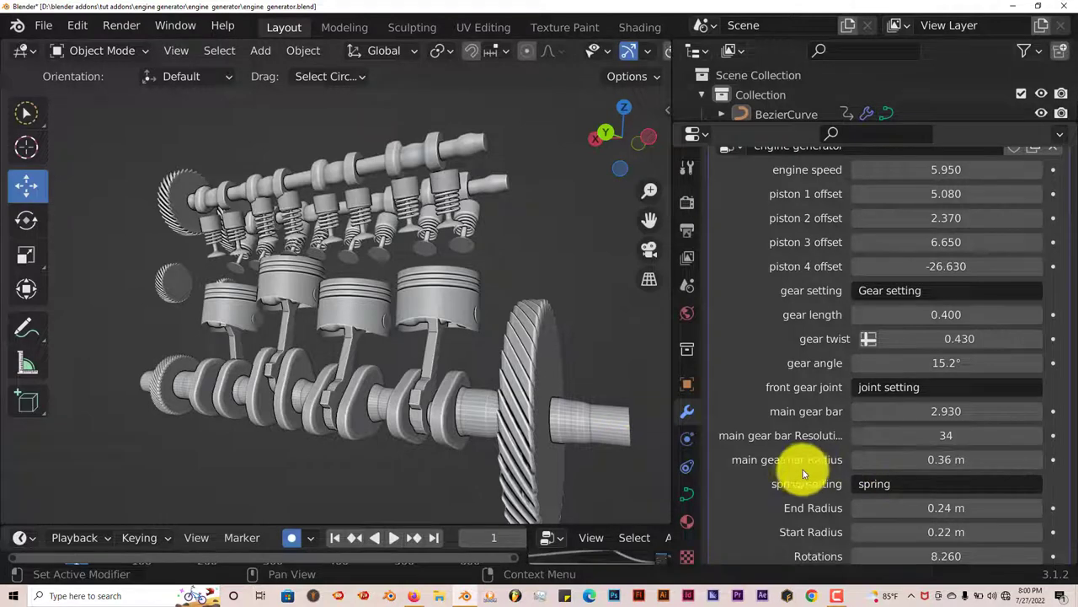
Enlarge the main gear bar radius to 0.49 m
left_click_drag(934, 463, 961, 461)
scroll(903, 496, "down", 2)
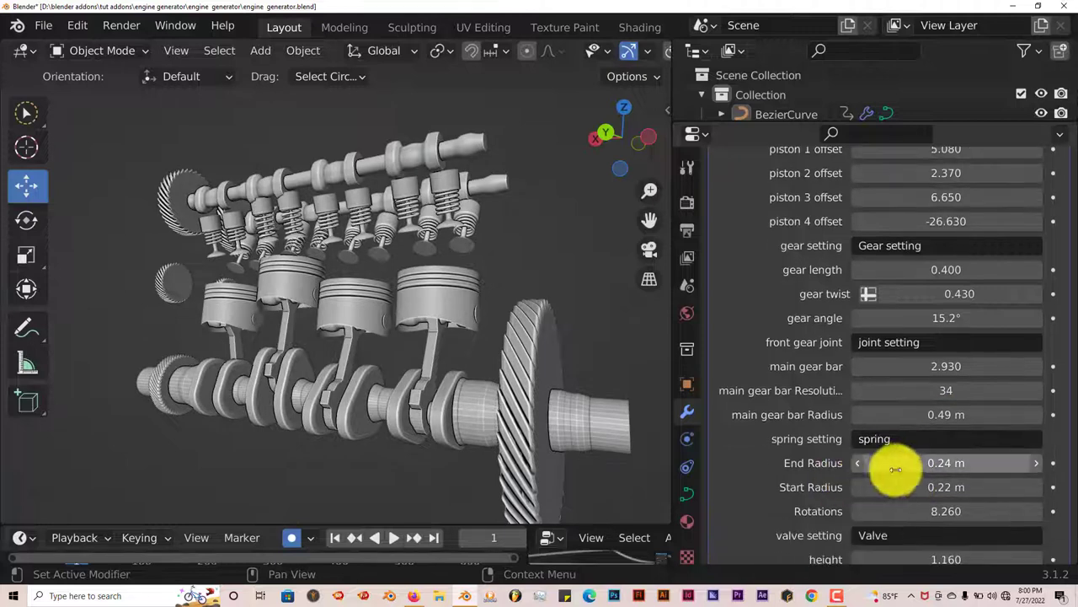
middle_click_drag(452, 262, 484, 238)
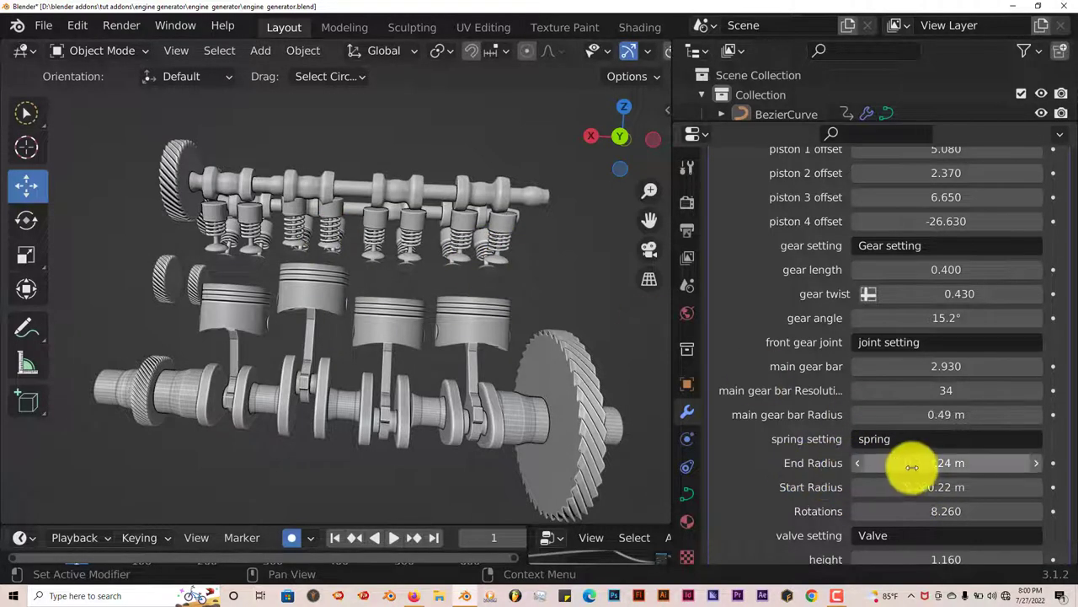
Give the springs 0.32 m end radius, 0.24 m start radius and 8.300 rotations
mouse_move(936, 466)
left_mouse_down()
mouse_move(1015, 464)
mouse_move(939, 464)
mouse_move(949, 470)
left_mouse_up()
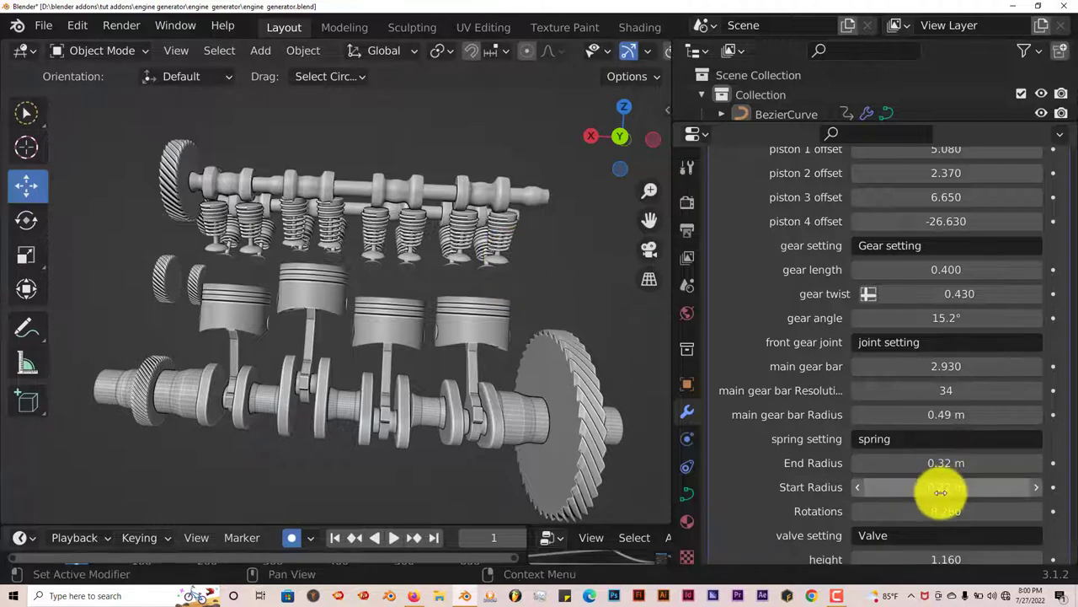
left_click_drag(942, 489, 947, 488)
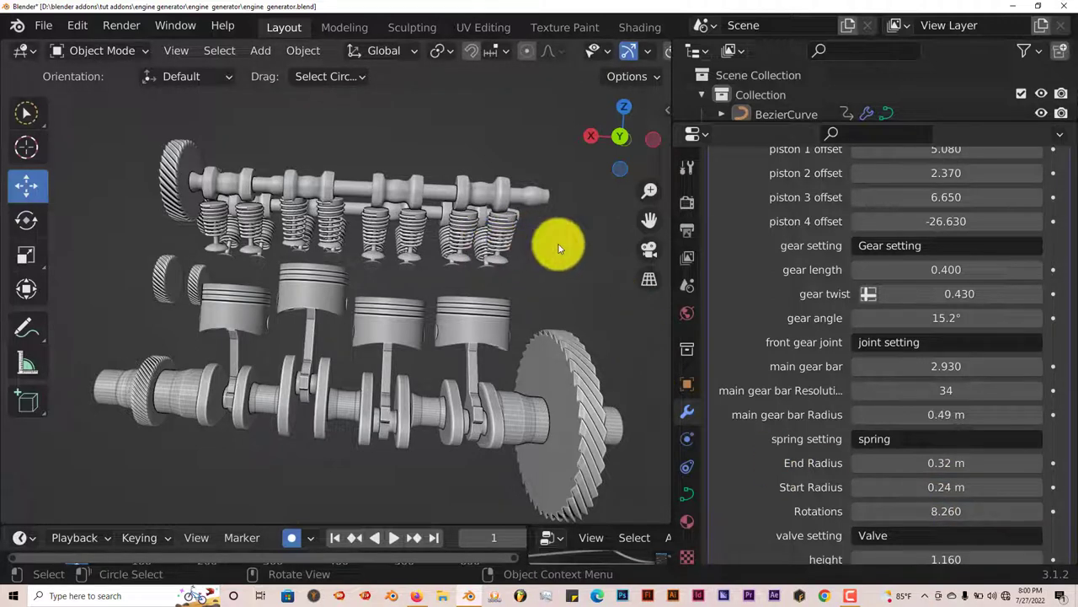
mouse_move(941, 514)
left_mouse_down()
mouse_move(958, 513)
mouse_move(922, 514)
mouse_move(951, 515)
left_mouse_up()
scroll(953, 541, "down", 2)
Raise the valve height to 1.230 and lower the valve offset to 0.310, inspecting the engine
scroll(953, 541, "down", 1)
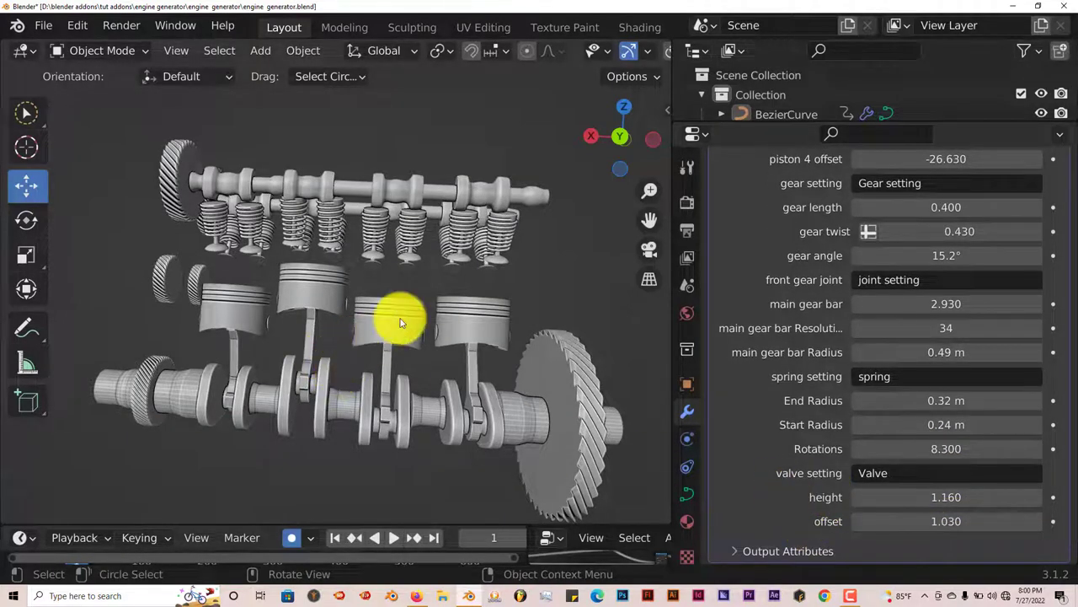
middle_click_drag(402, 323, 389, 301)
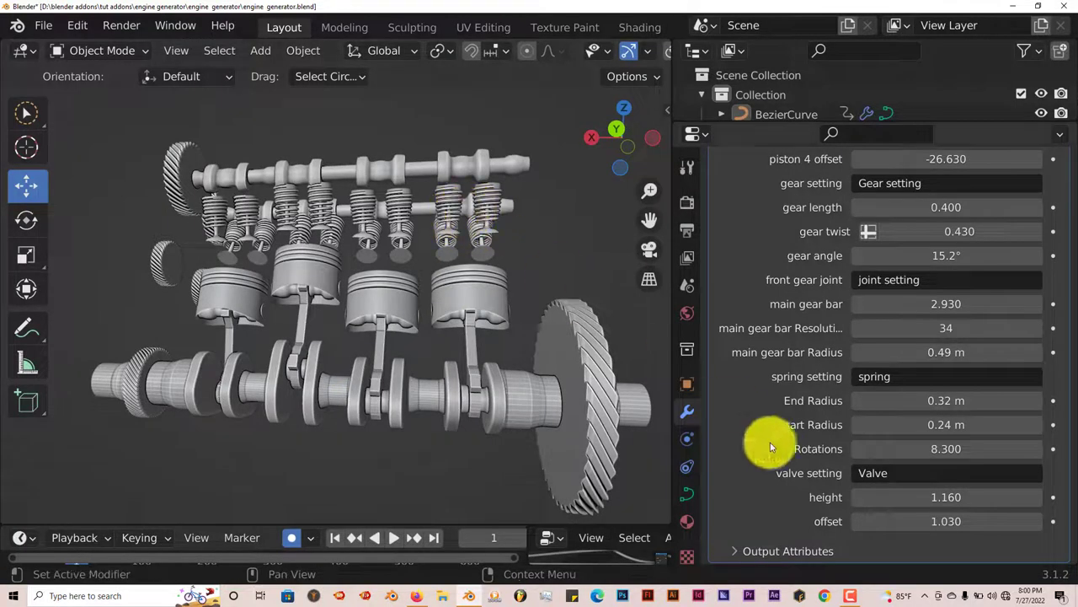
left_click_drag(945, 487, 947, 520)
middle_click_drag(361, 332, 289, 294)
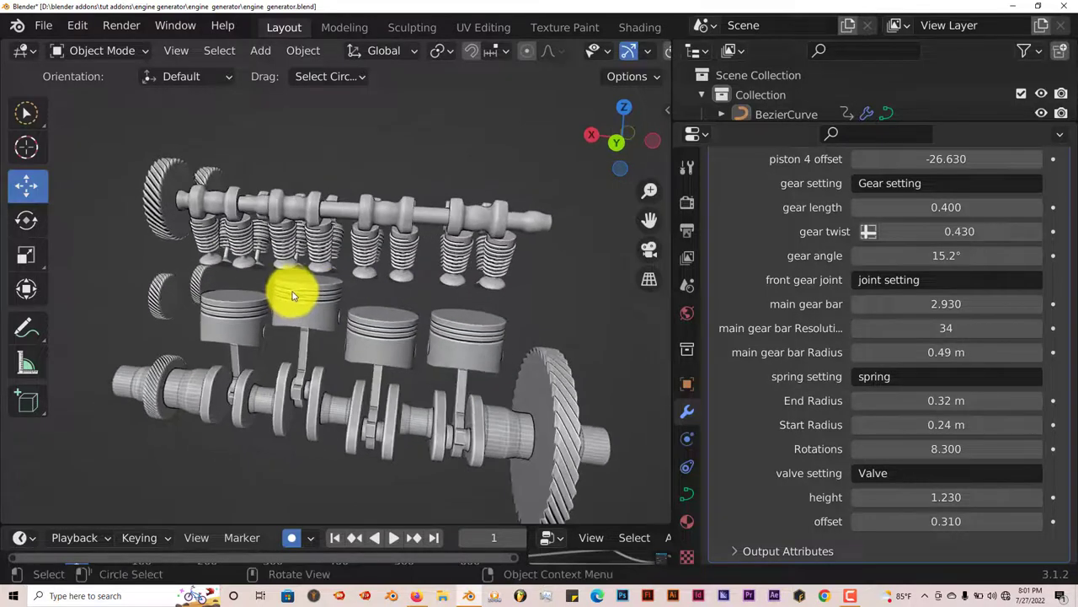
middle_click_drag(361, 313, 357, 329)
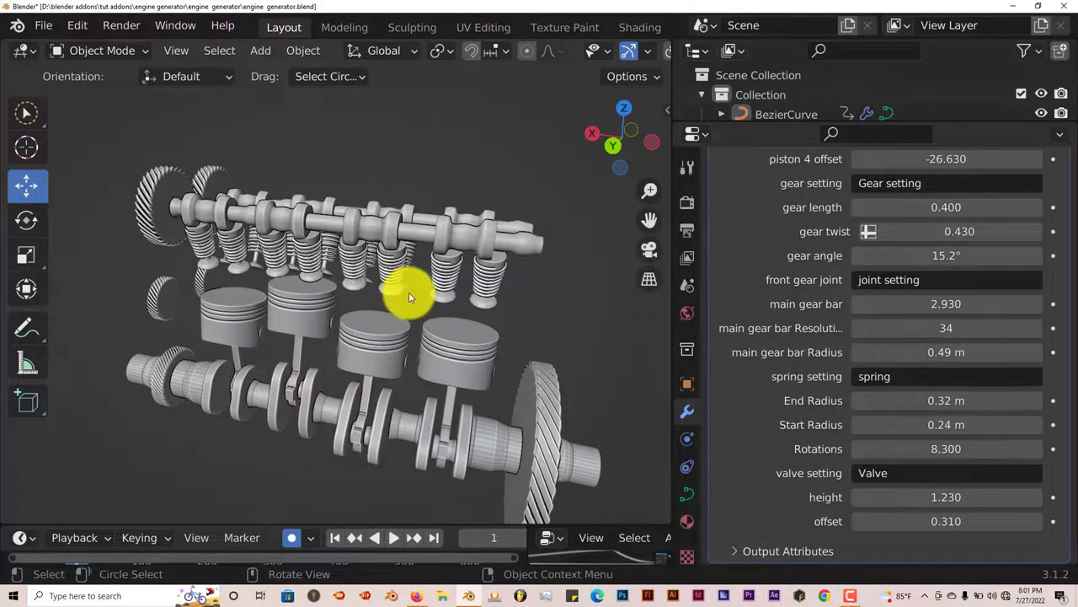